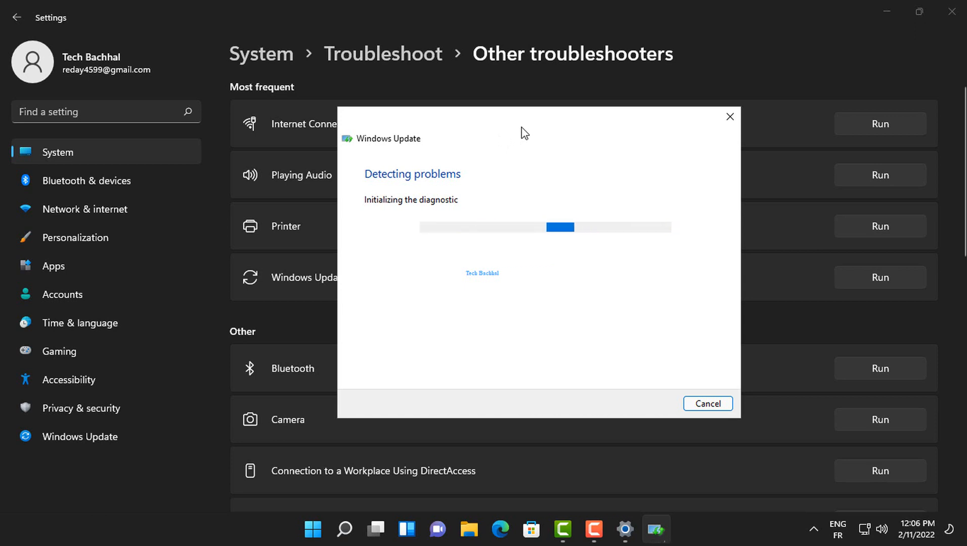
- Close the Windows Update troubleshooter after its diagnosis has completed
drag(558, 125, 500, 127)
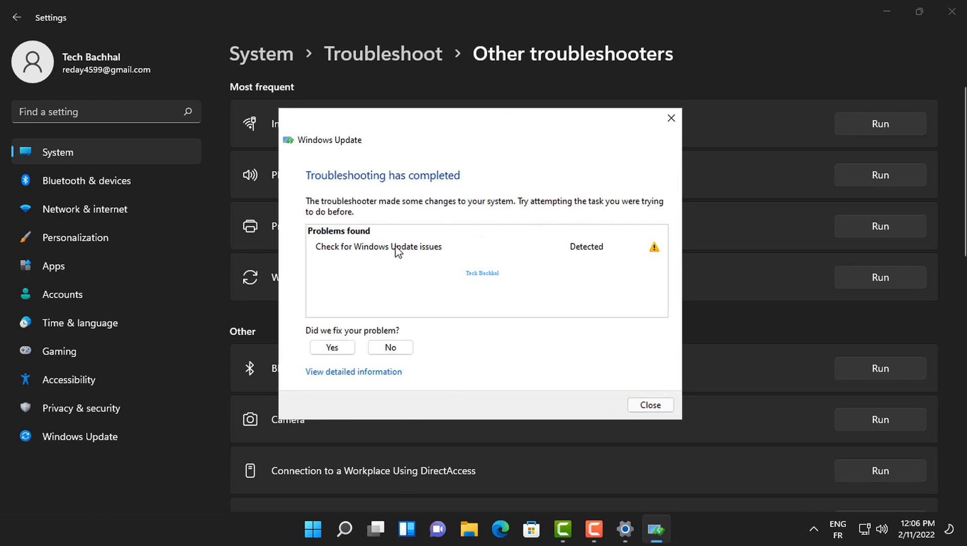
click(650, 406)
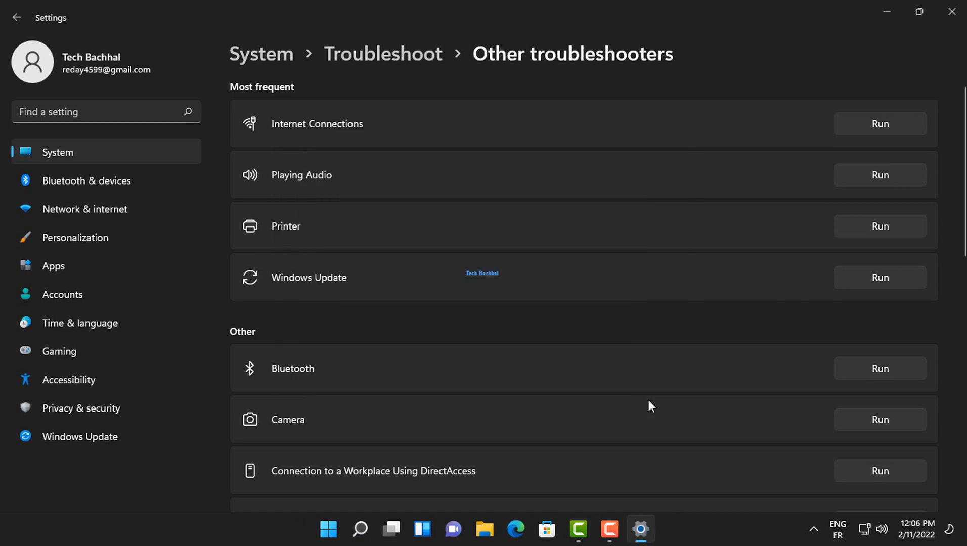
- View the Restart option among the PC's power options without restarting
click(330, 528)
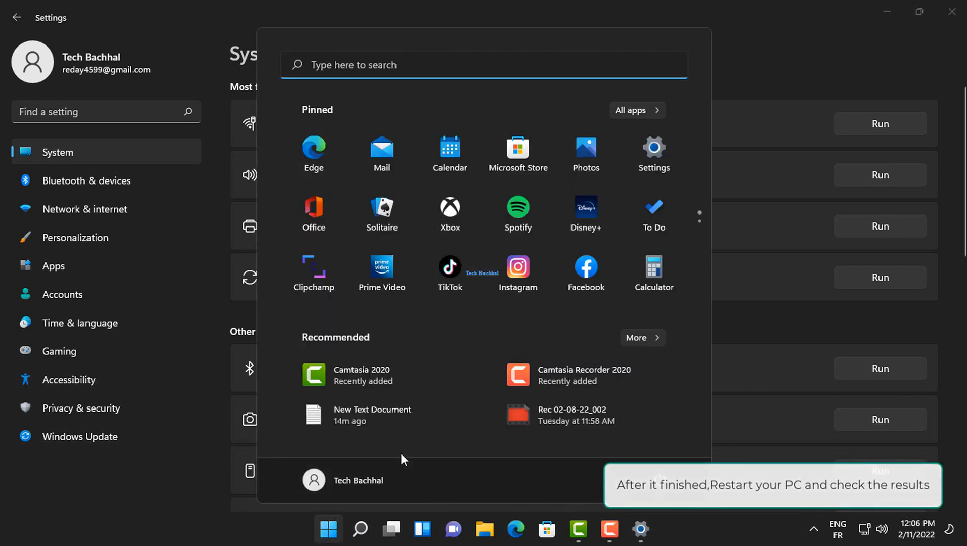
click(666, 483)
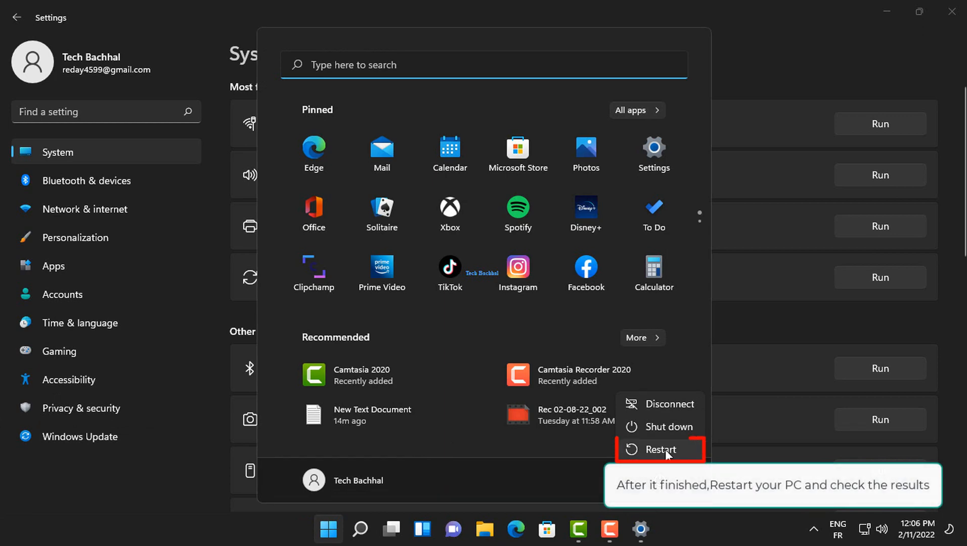
click(740, 62)
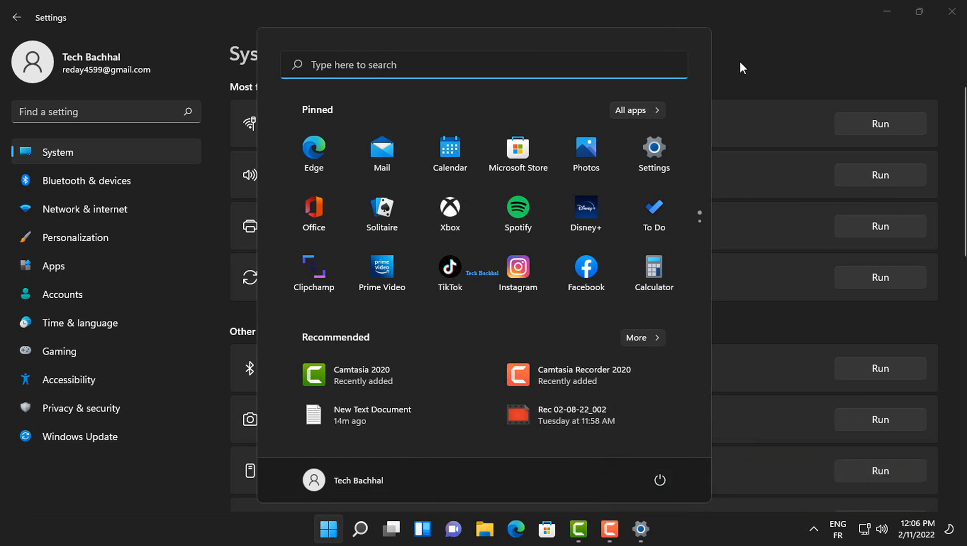
click(318, 534)
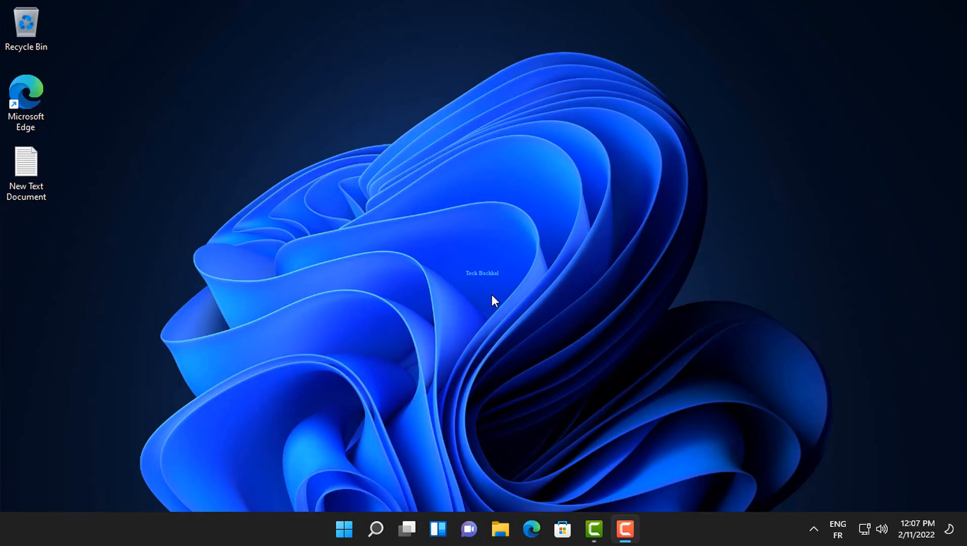
- Open New Text Document from the desktop and copy the Windows 11 software download link on its first line
double_click(36, 168)
drag(435, 136, 100, 136)
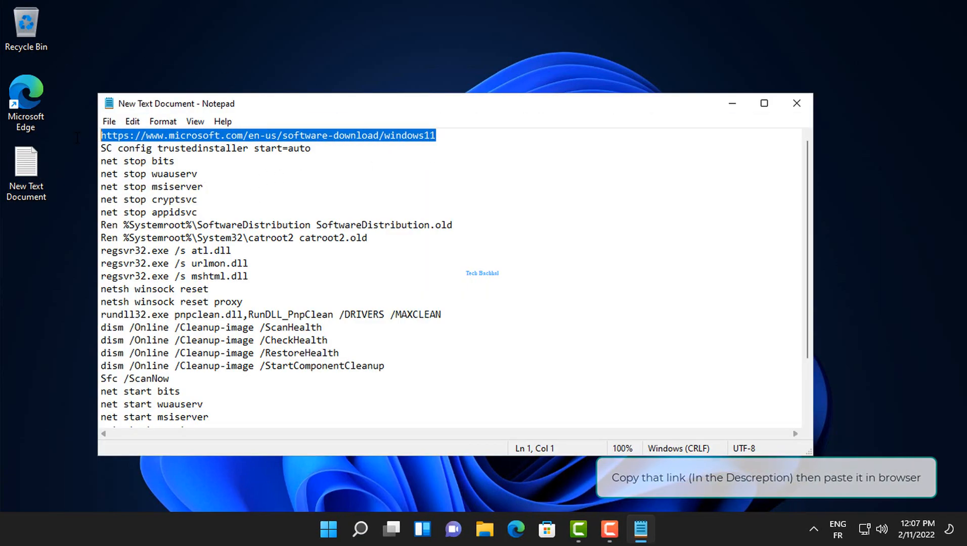
right_click(280, 135)
click(316, 183)
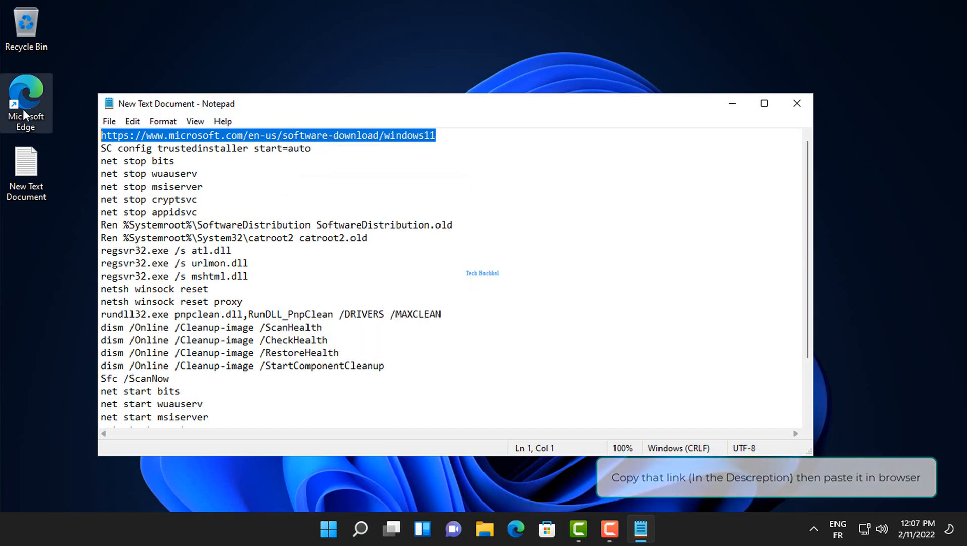
double_click(23, 109)
right_click(282, 42)
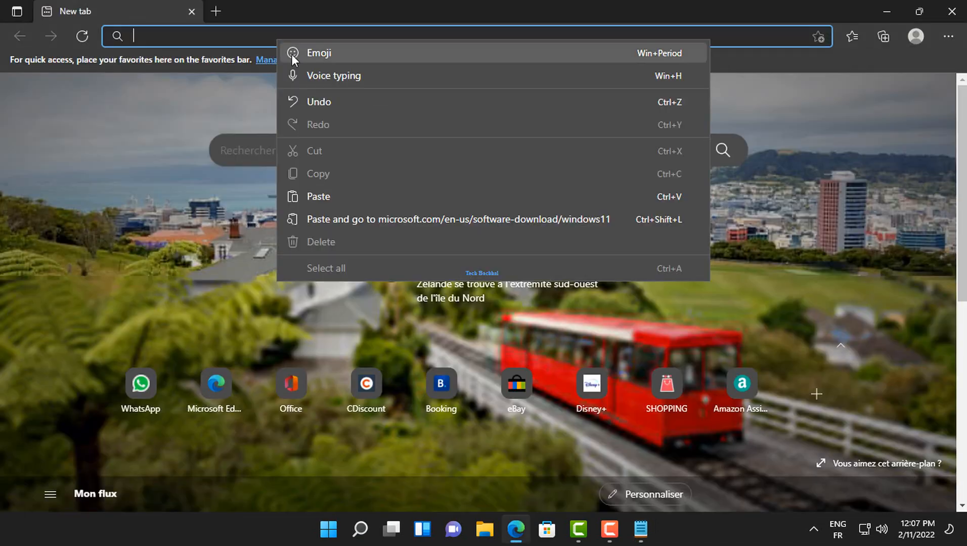
click(321, 194)
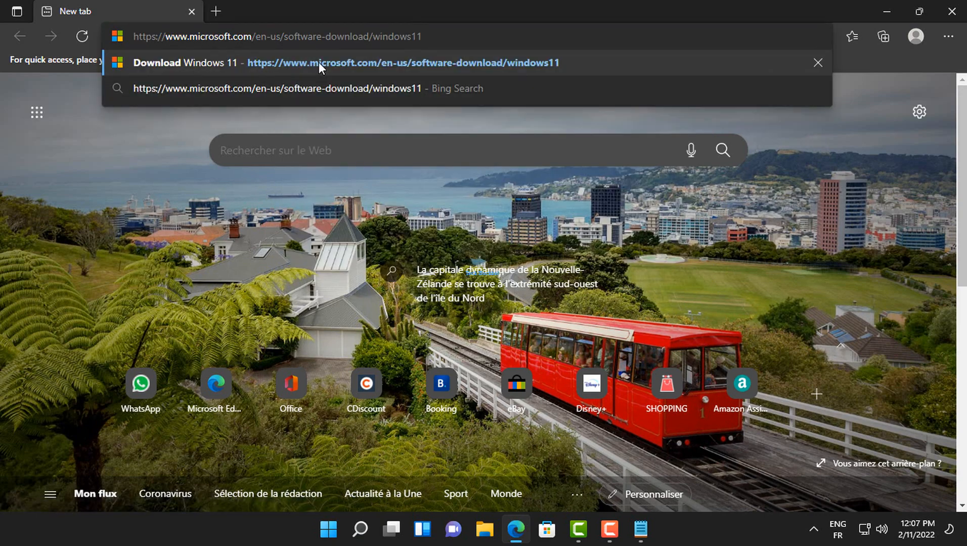
key(Return)
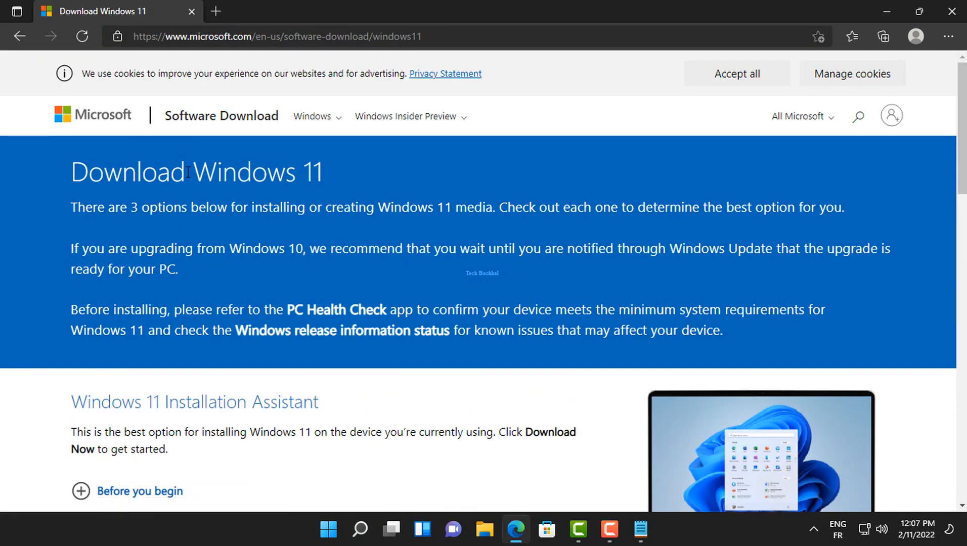
- Download the Windows 11 Installation Assistant from the Download Windows 11 page
scroll(227, 210, down, 5)
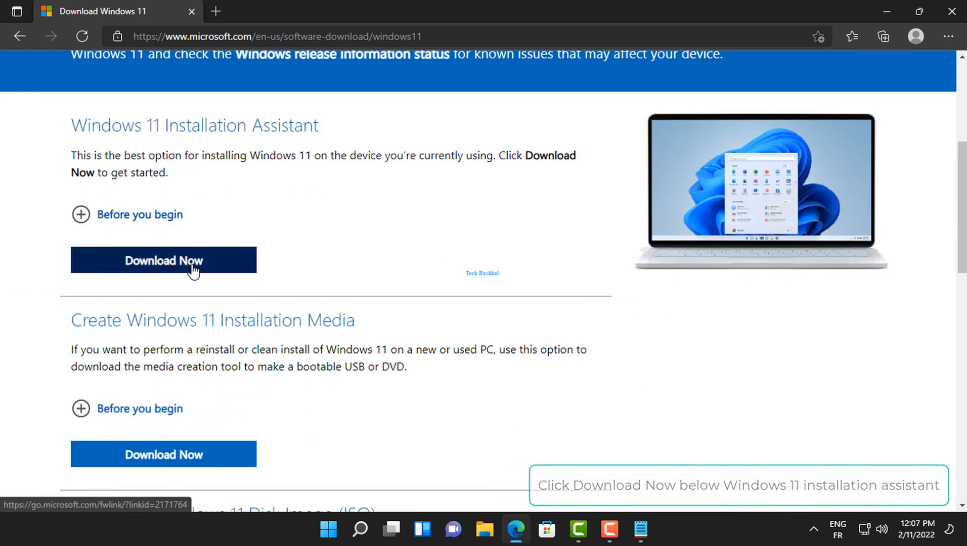
click(166, 264)
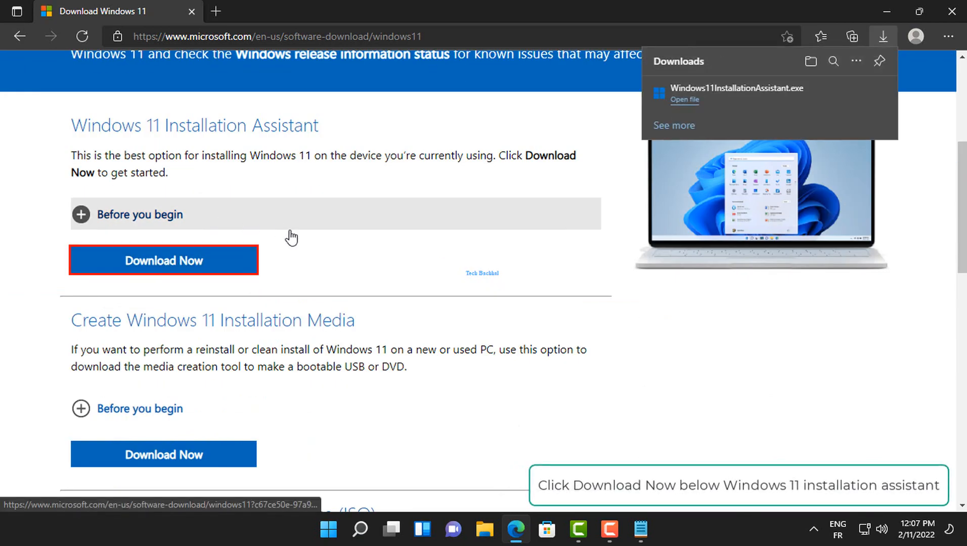
click(730, 99)
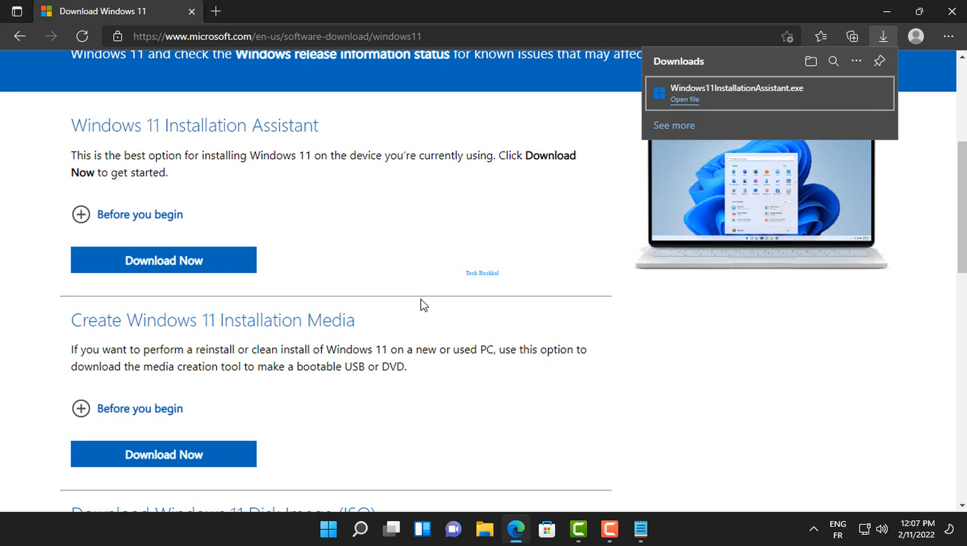
- Show the downloaded Windows11InstallationAssistant.exe in its Downloads folder
mouse_move(694, 87)
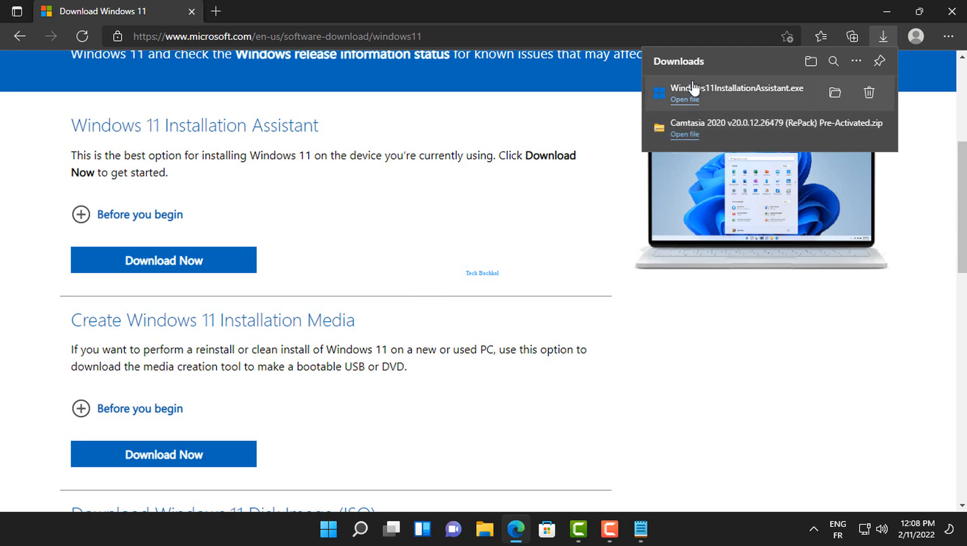
click(835, 92)
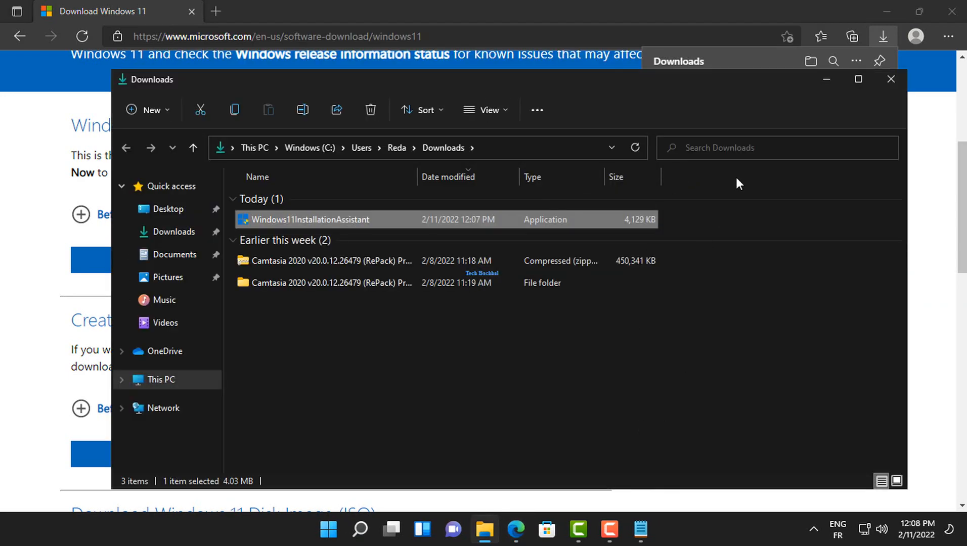
click(827, 85)
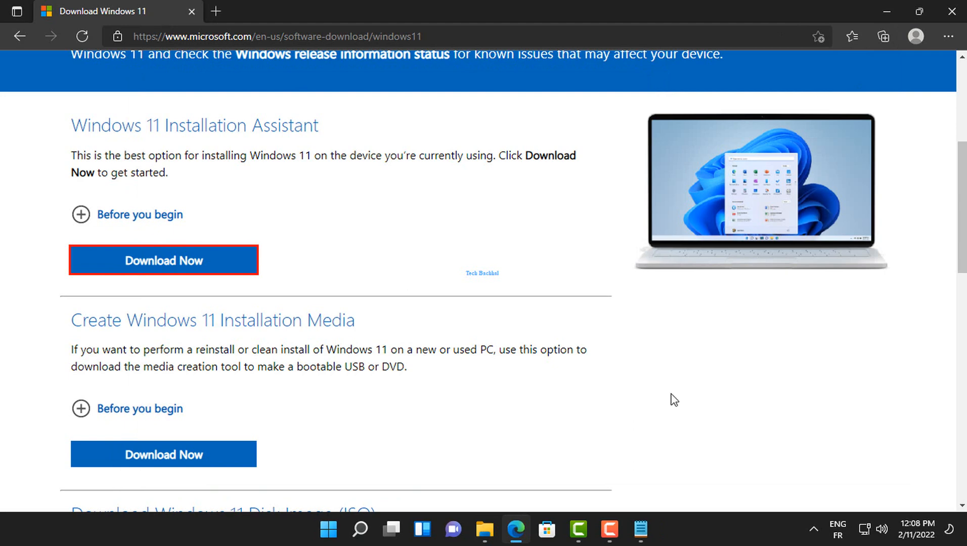
click(486, 530)
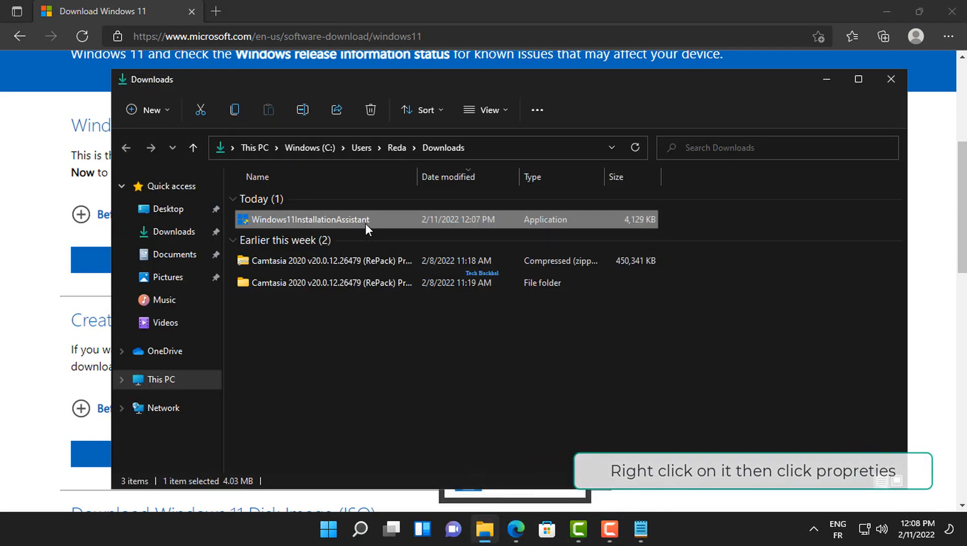
- In the properties of Windows11InstallationAssistant, enable compatibility mode and set it to Windows 7
right_click(419, 225)
click(501, 393)
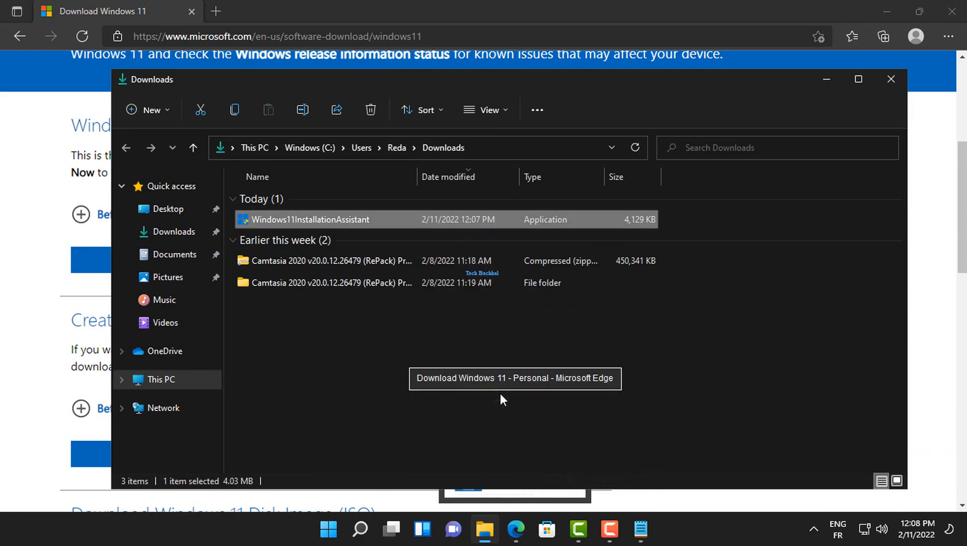
click(540, 150)
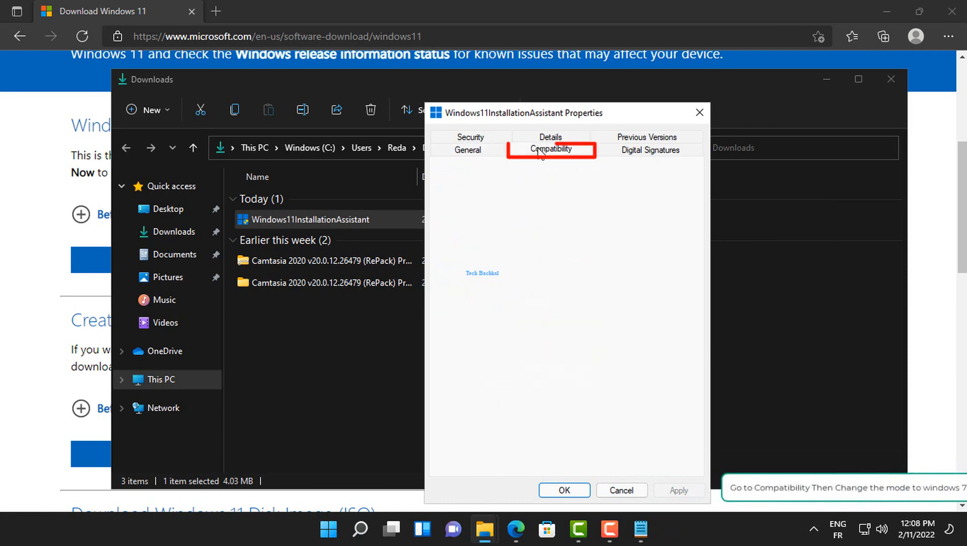
click(511, 245)
click(512, 263)
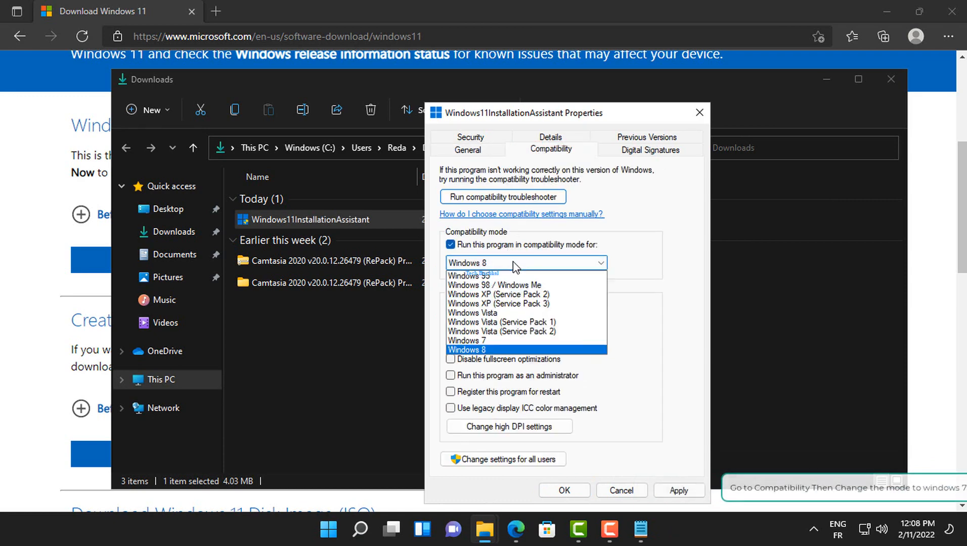
click(511, 340)
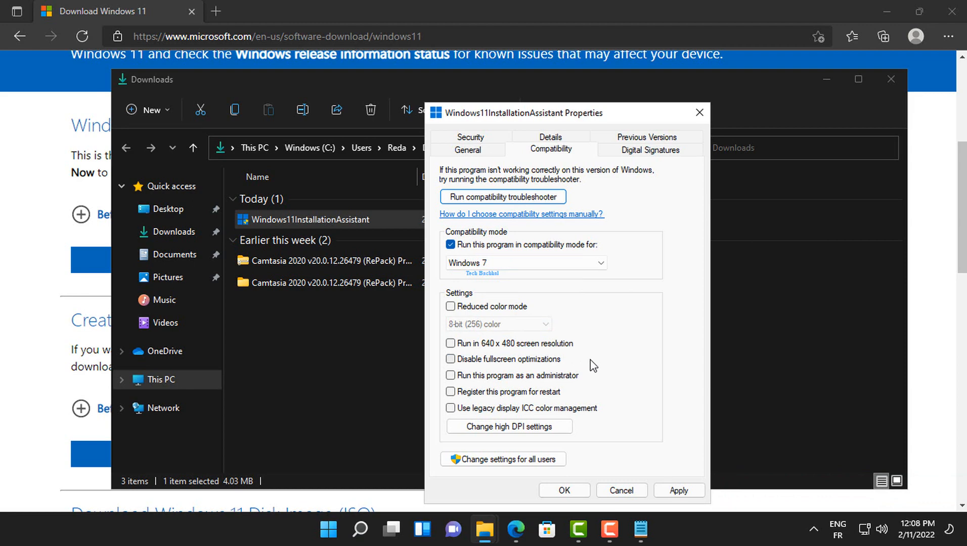
- Disable fullscreen optimizations, enable running the program as an administrator, and apply the compatibility settings
click(531, 359)
click(536, 375)
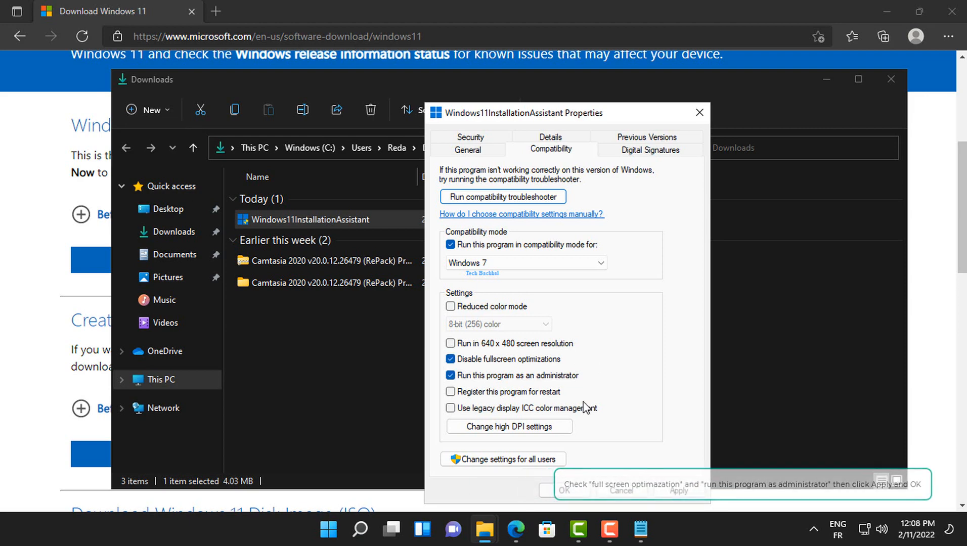
click(687, 495)
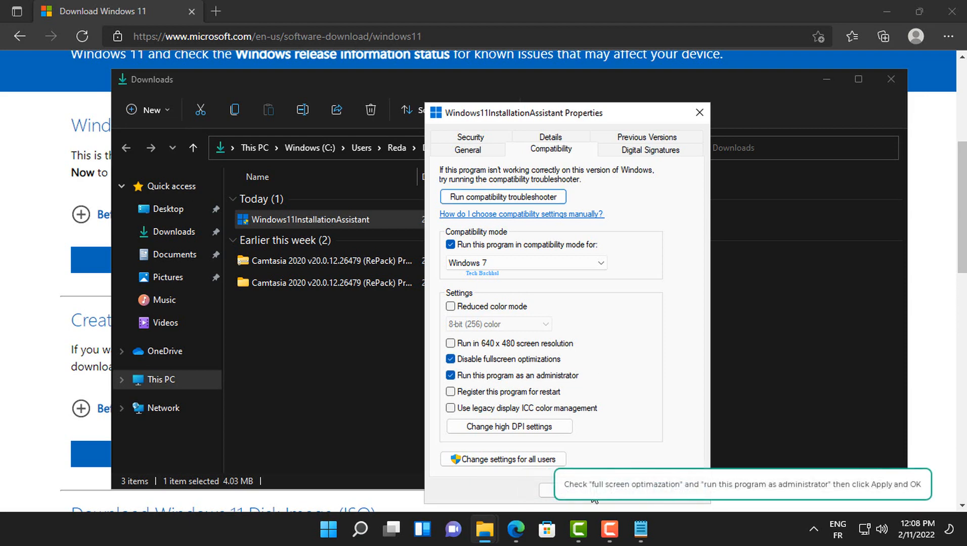
click(562, 491)
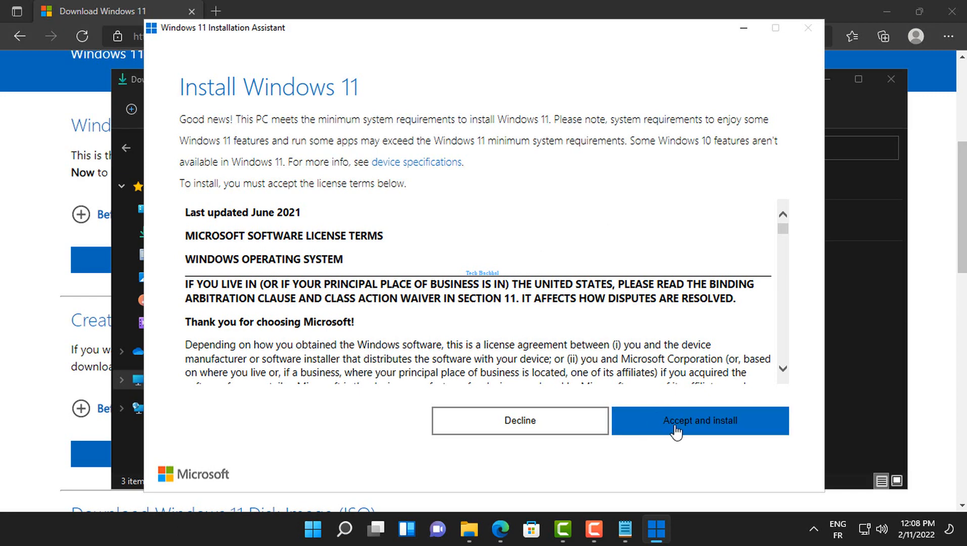
- Accept the license terms to start the Windows 11 installation, and cancel it during the download
click(675, 426)
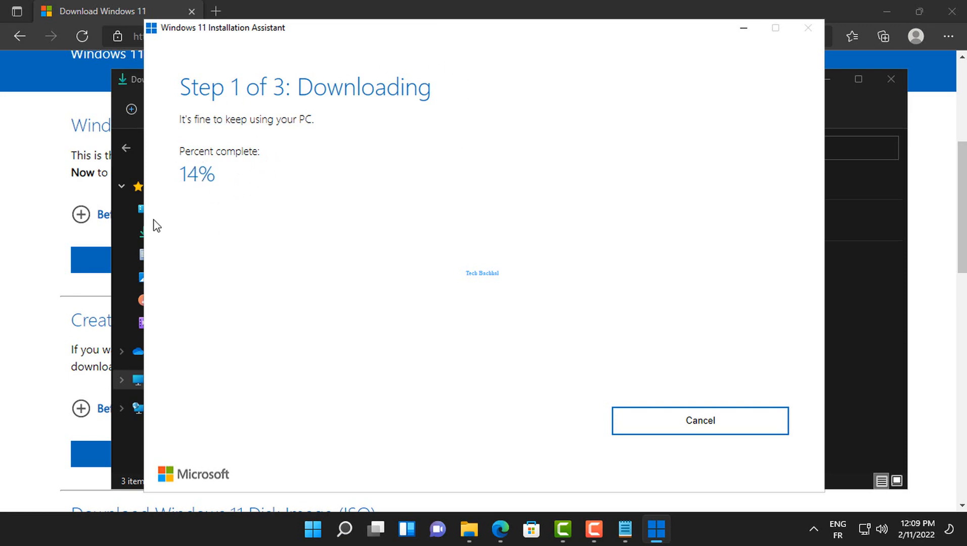
click(680, 434)
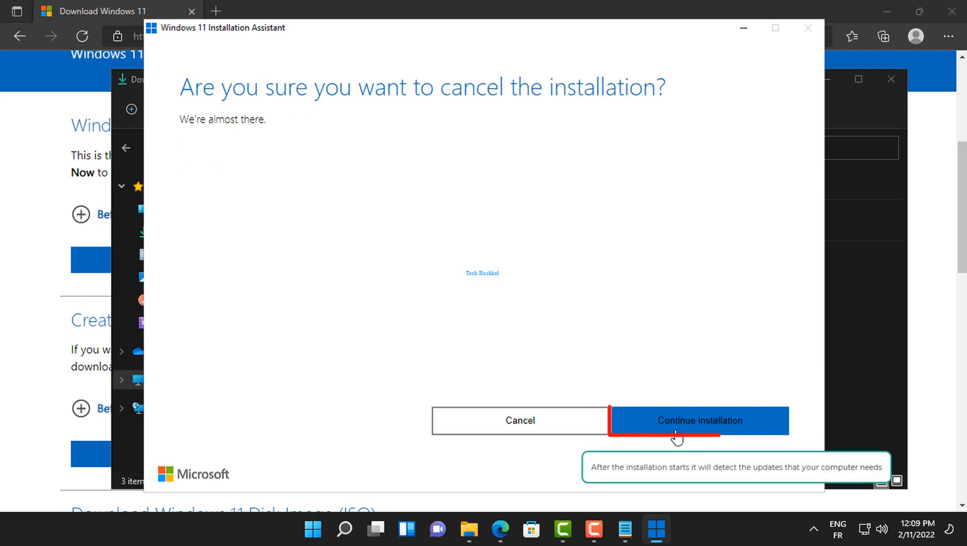
click(585, 425)
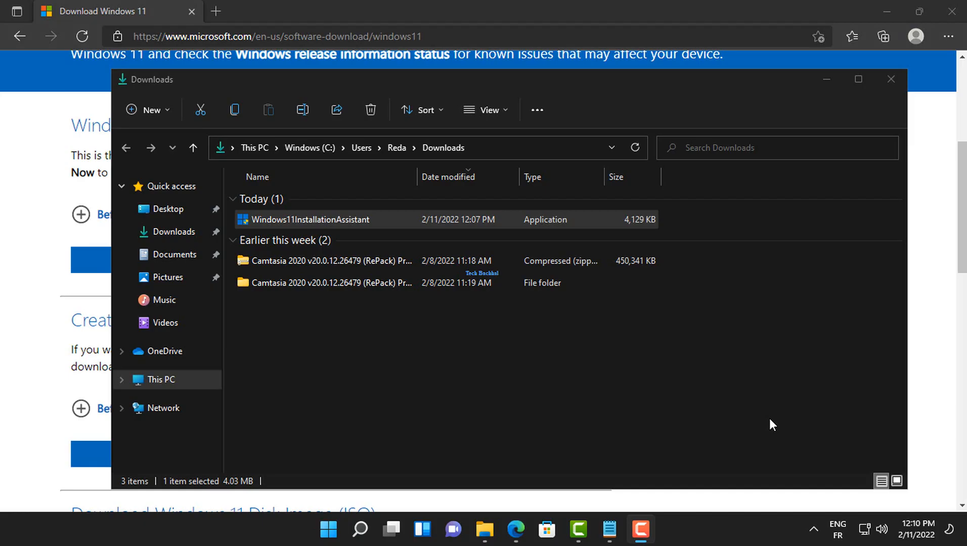
- From New Text Document on the desktop, copy the command block from "SC config trustedinstaller start=auto" through "net start appidsvc", and minimize the document
click(964, 533)
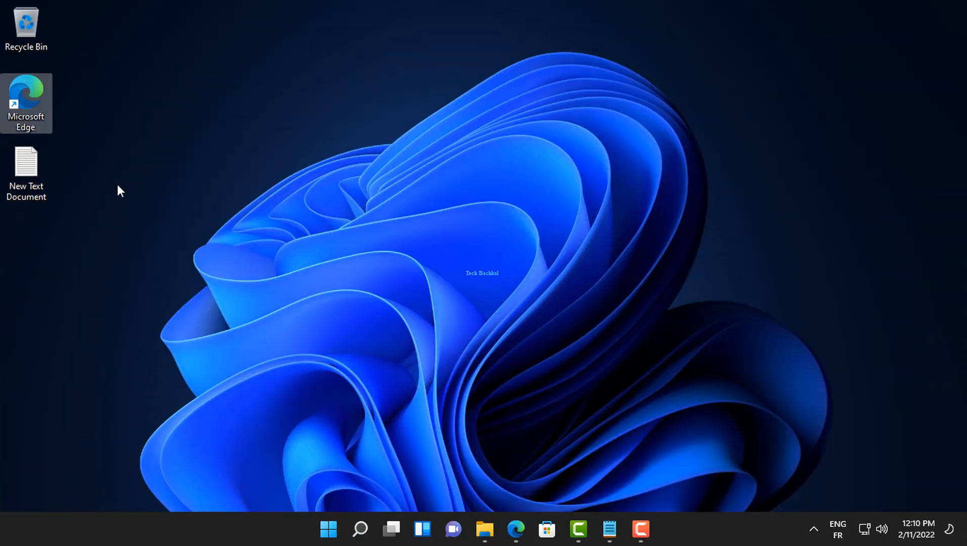
double_click(26, 167)
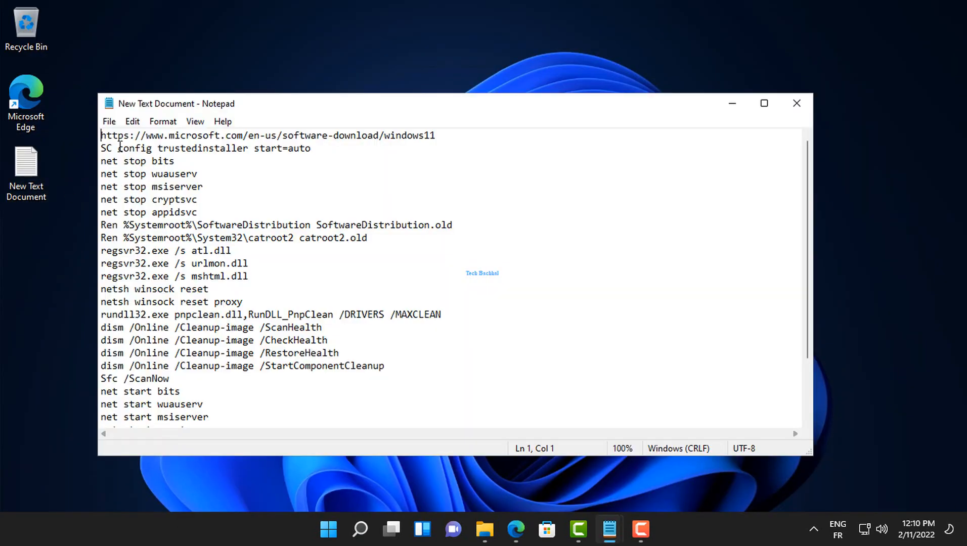
drag(103, 151, 206, 372)
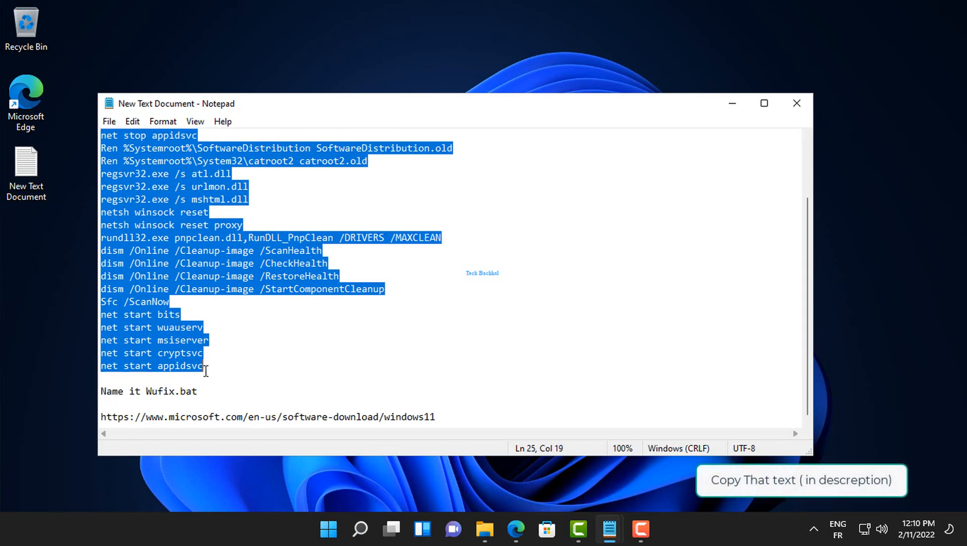
right_click(192, 350)
click(228, 171)
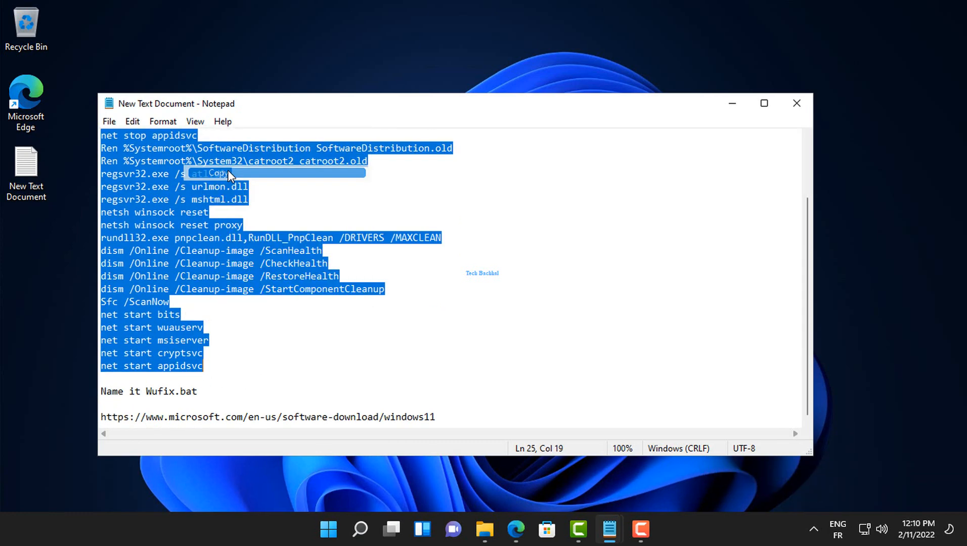
click(731, 104)
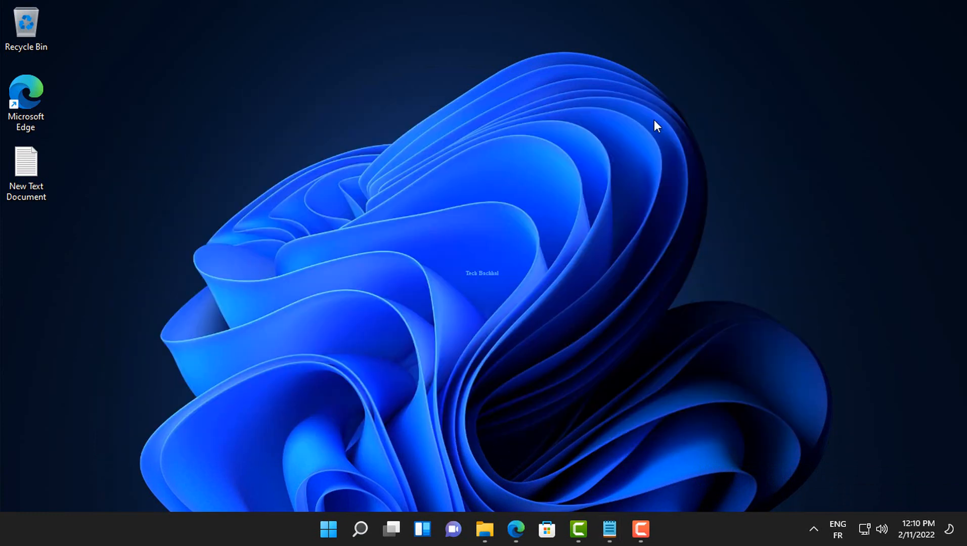
- Create a new text document on the desktop
right_click(394, 128)
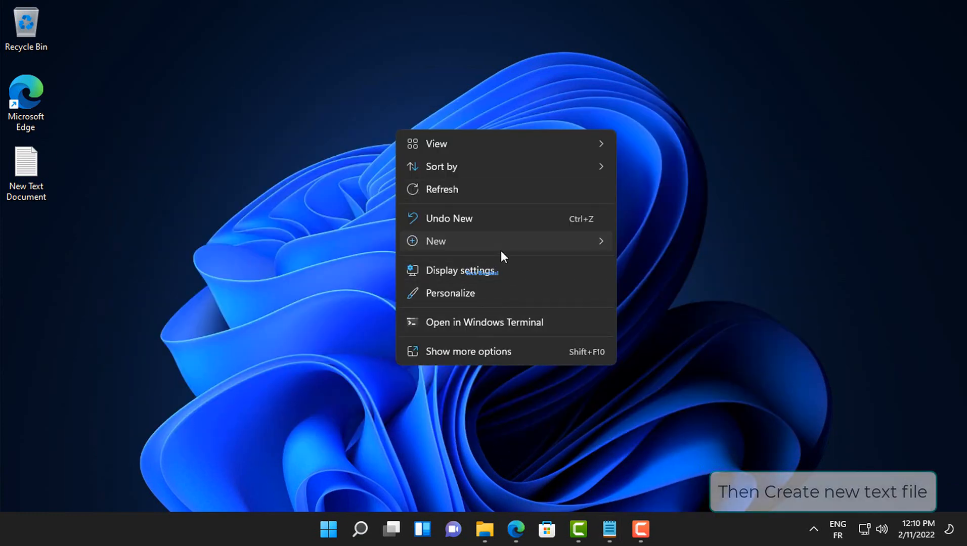
mouse_move(501, 250)
click(660, 310)
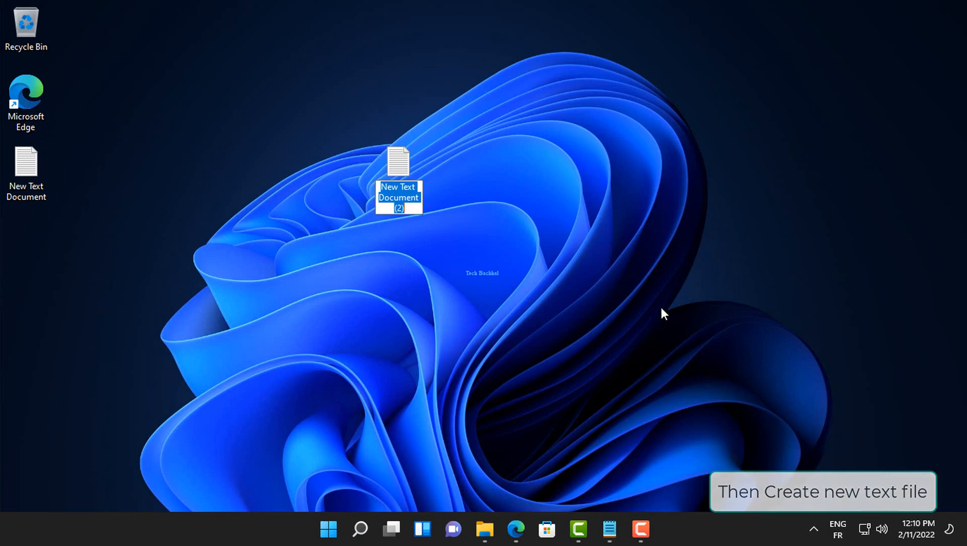
- Open New Text Document (2) on the desktop and paste the copied update repair commands into it
click(397, 160)
double_click(398, 160)
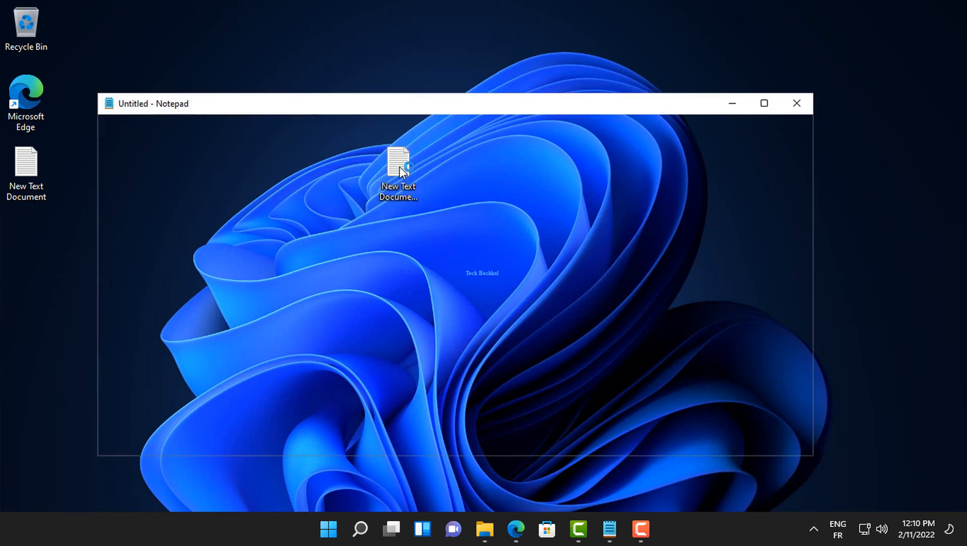
right_click(309, 176)
click(353, 243)
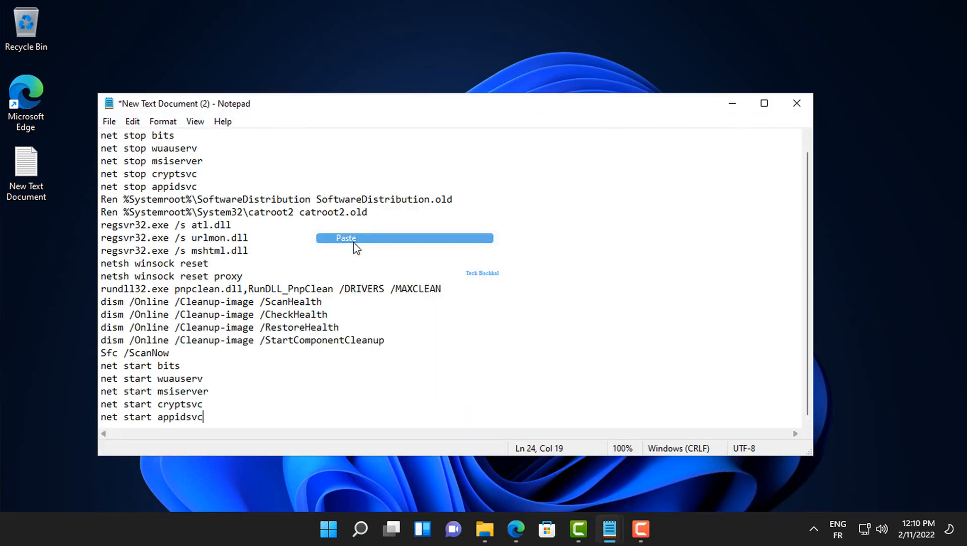
- Save the document to the Desktop as wufix.bat with the file type set to All Files
click(109, 121)
click(121, 201)
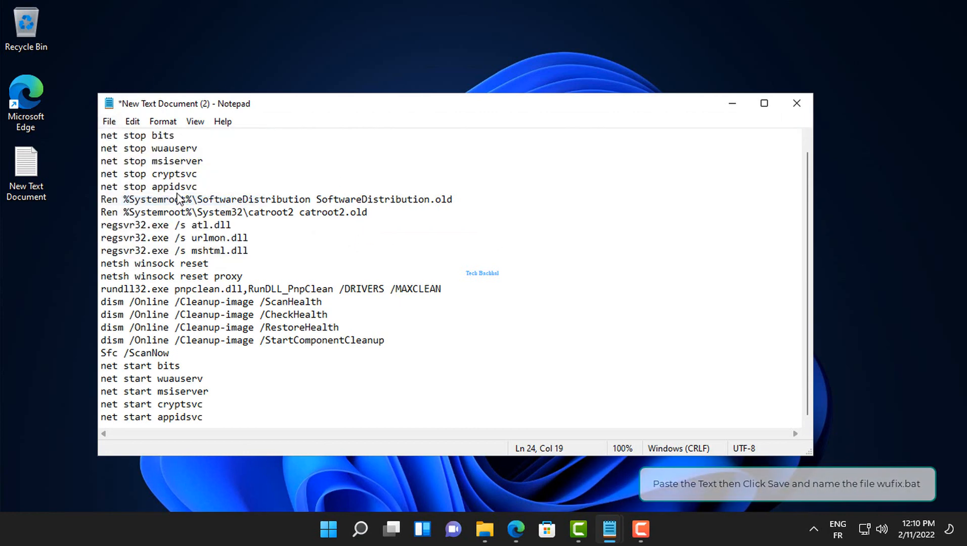
click(407, 416)
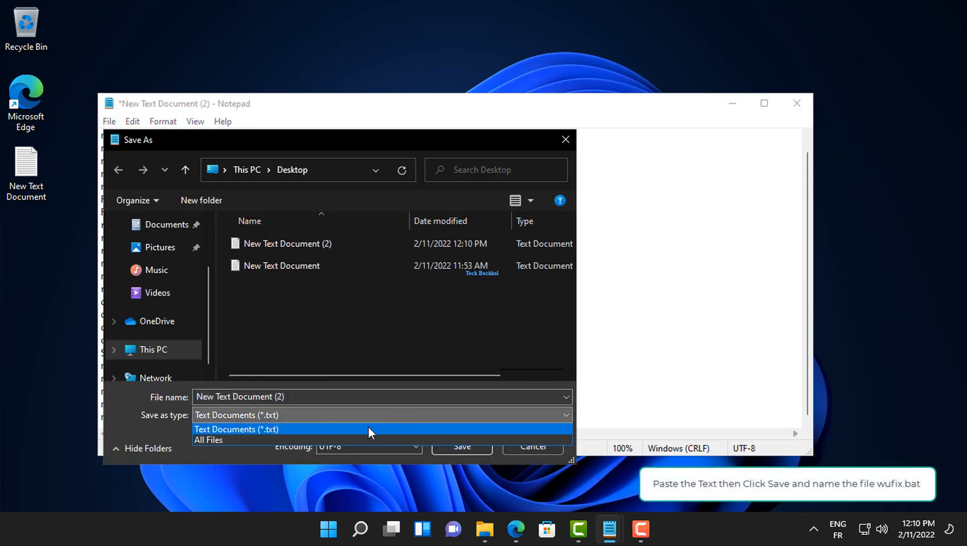
click(316, 441)
drag(303, 397, 163, 392)
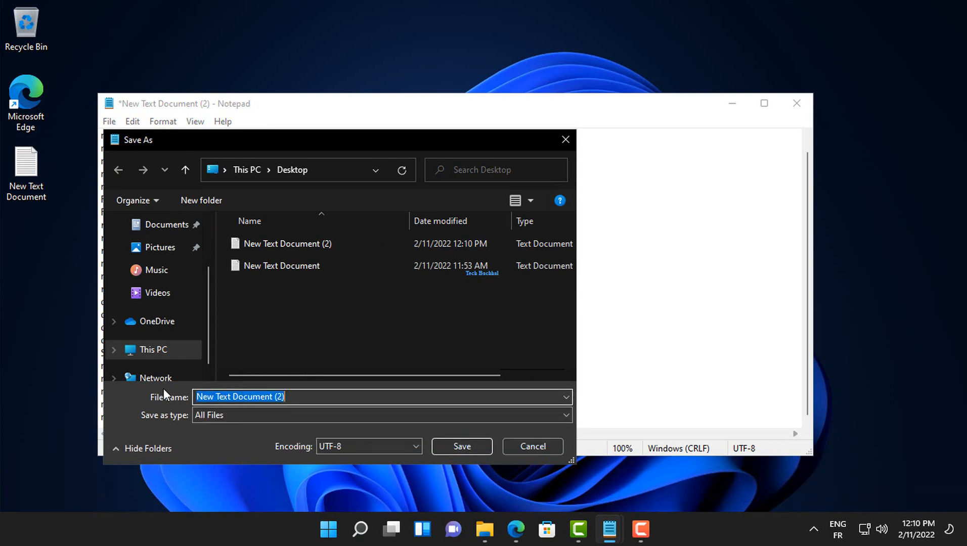
key(BackSpace)
text(wufi)
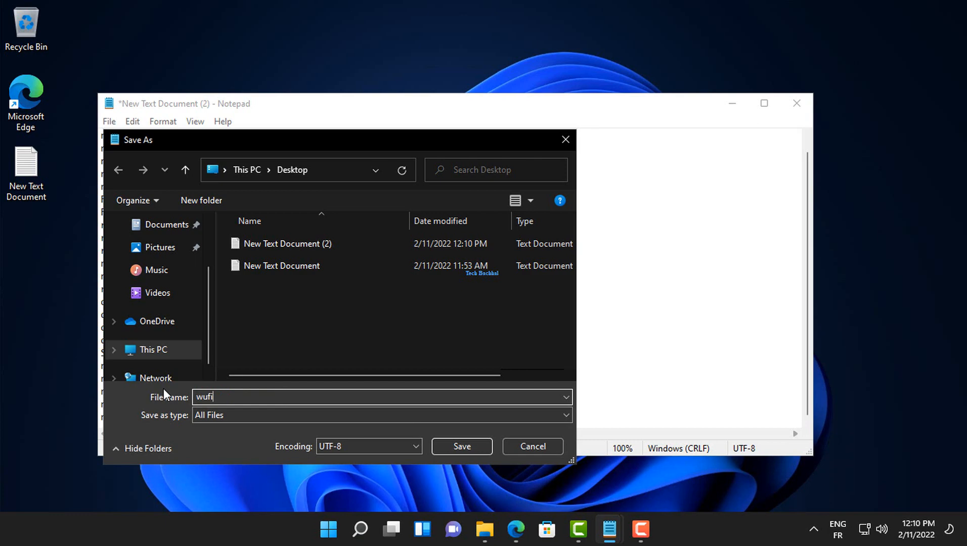
text(.)
key(BackSpace)
text(x.bat)
click(467, 446)
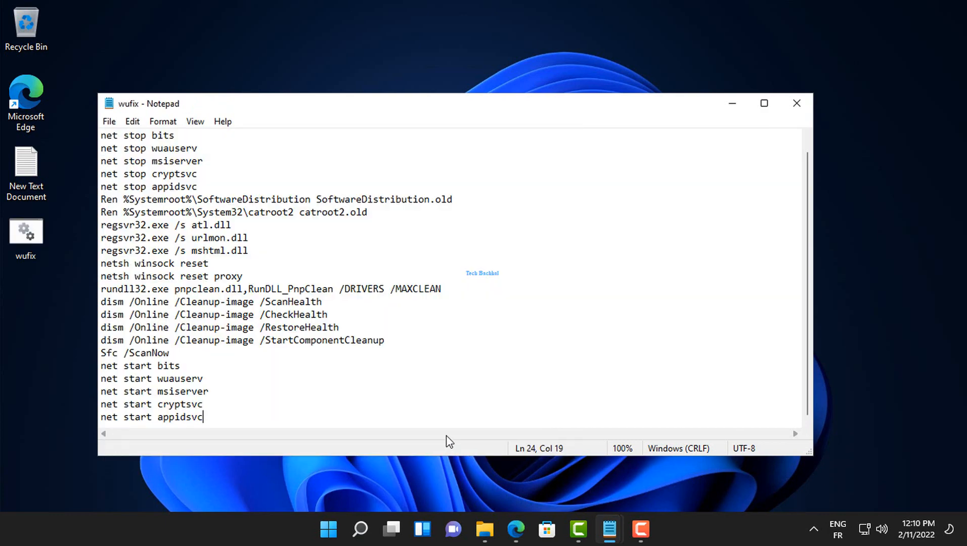
- Move the wufix document window clear of the desktop files and close it
drag(174, 95, 394, 120)
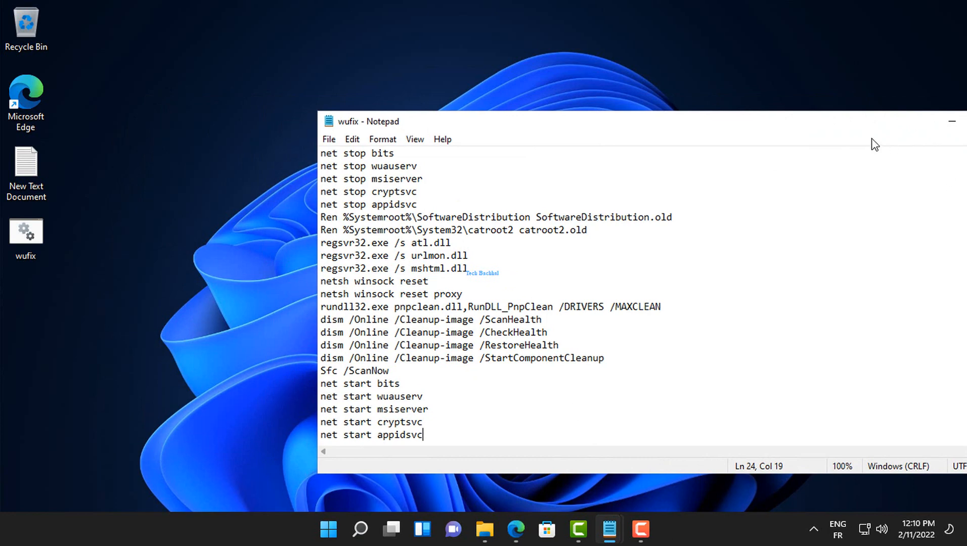
drag(780, 115, 686, 114)
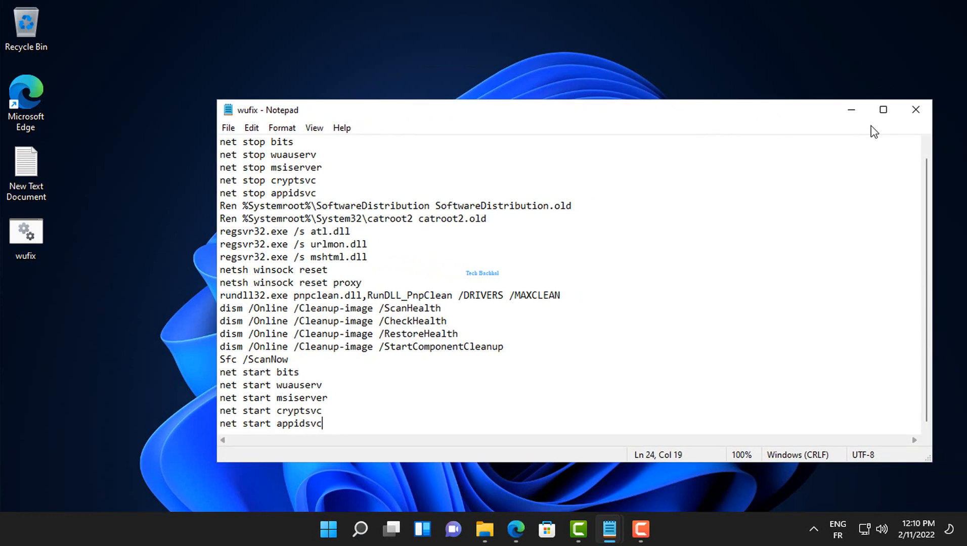
click(917, 116)
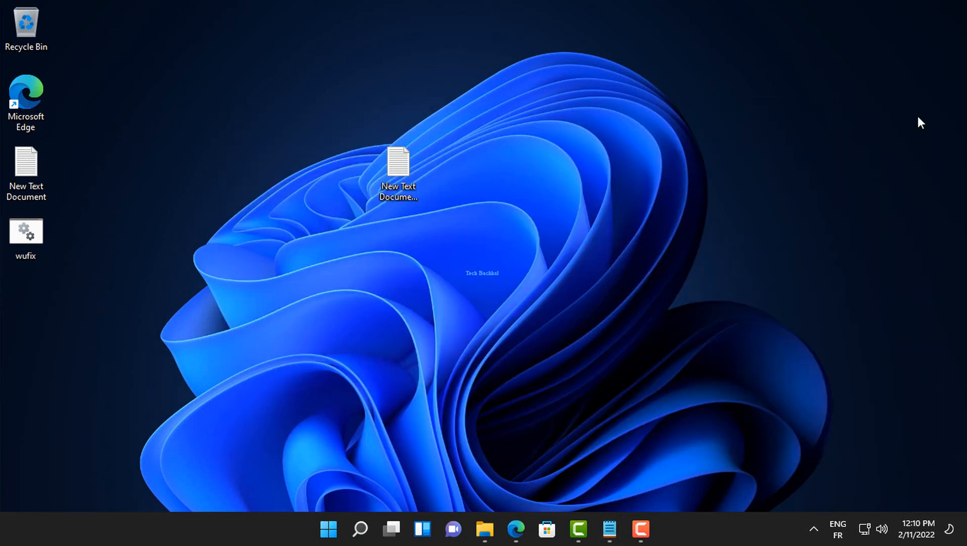
- Run the wufix batch file as administrator, and minimize its command window while the commands execute
drag(26, 231, 149, 230)
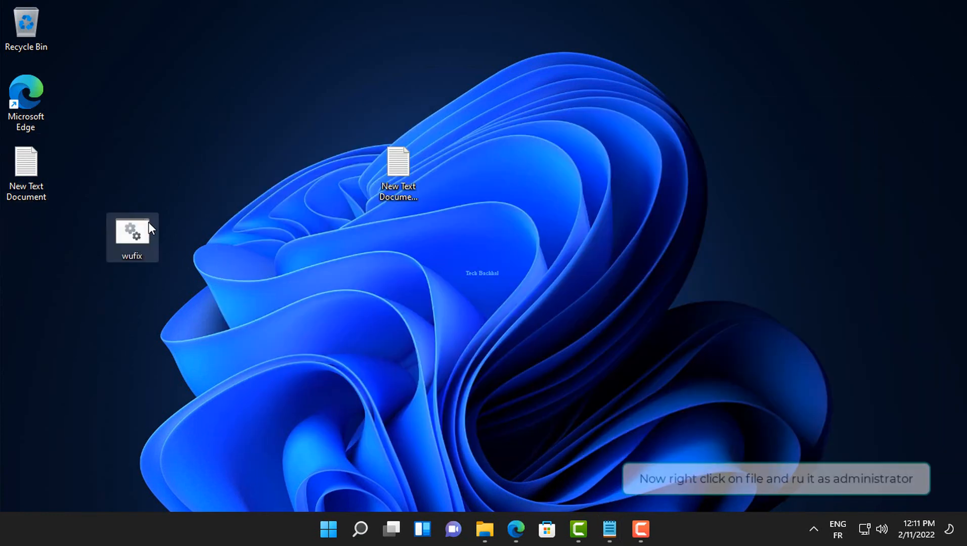
right_click(145, 225)
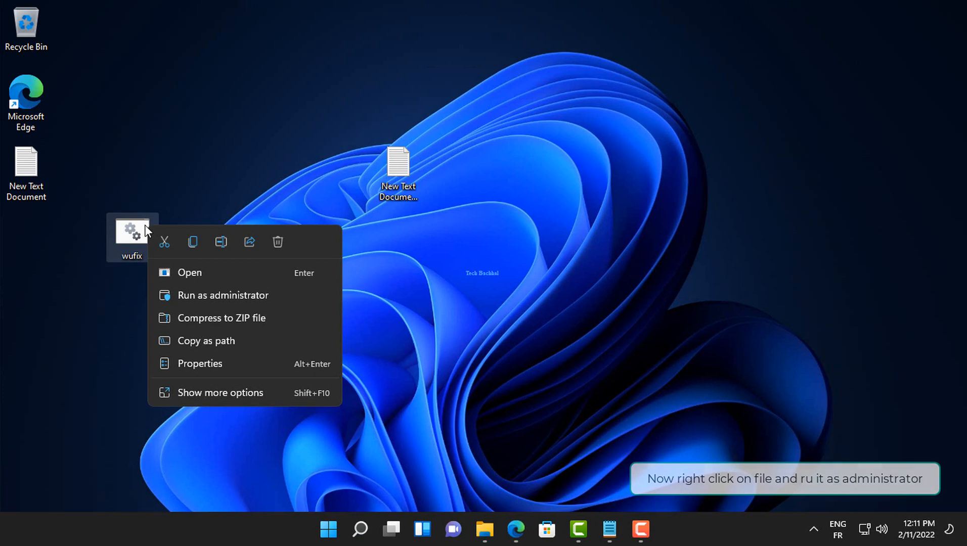
click(219, 300)
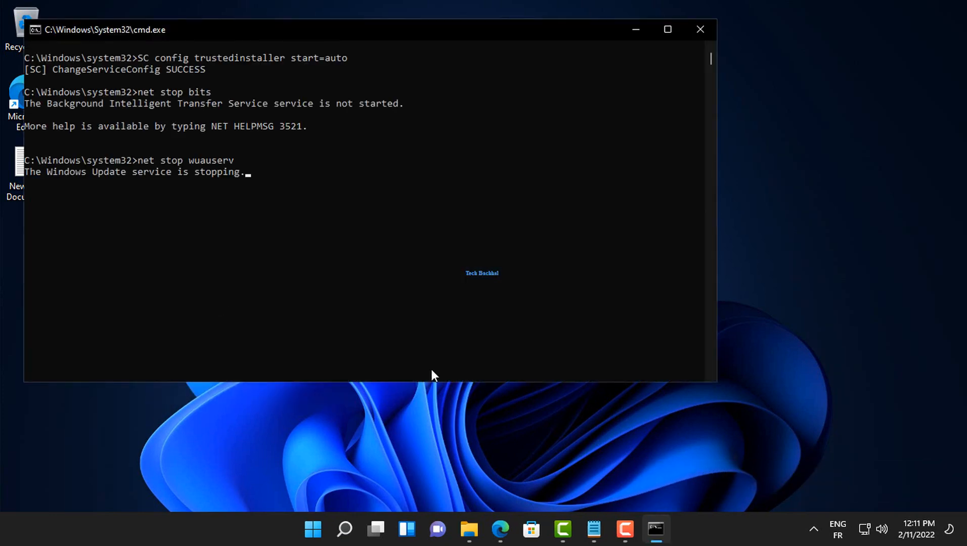
drag(147, 28, 358, 64)
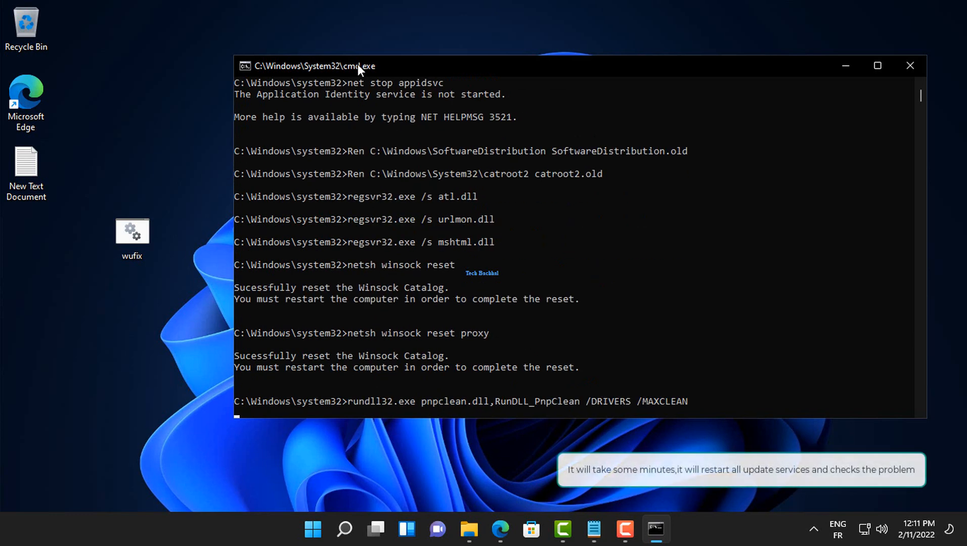
click(846, 66)
- Show the power options for restarting the computer, and close the Start menu
click(310, 531)
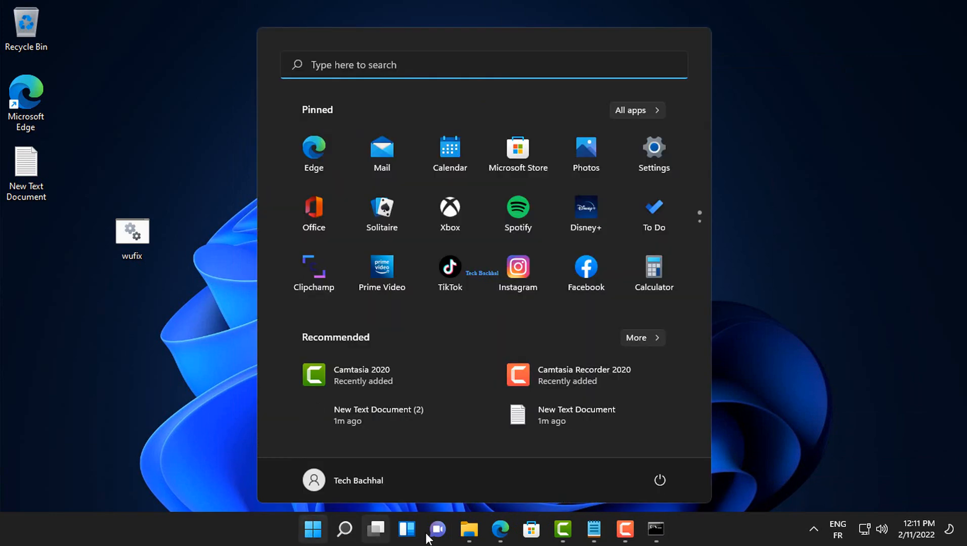
click(661, 479)
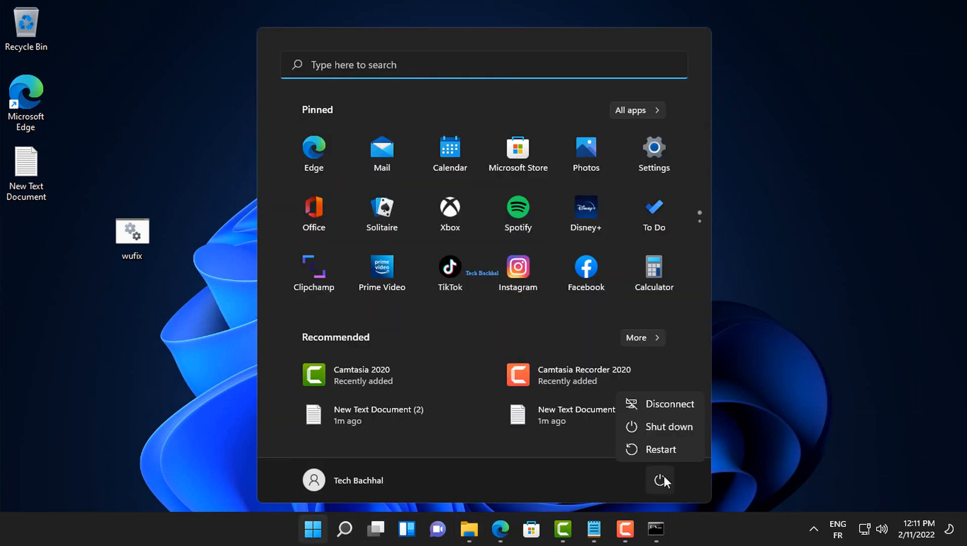
click(659, 450)
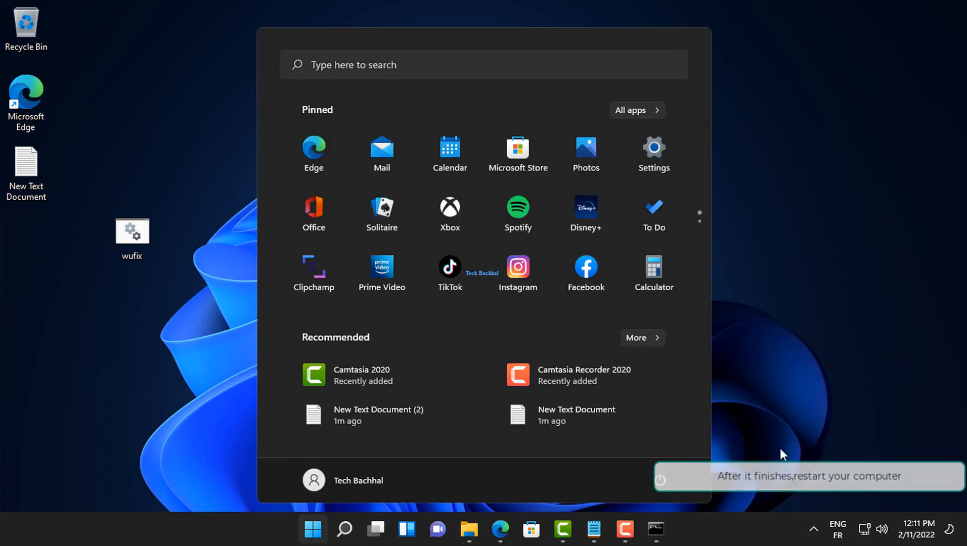
click(315, 518)
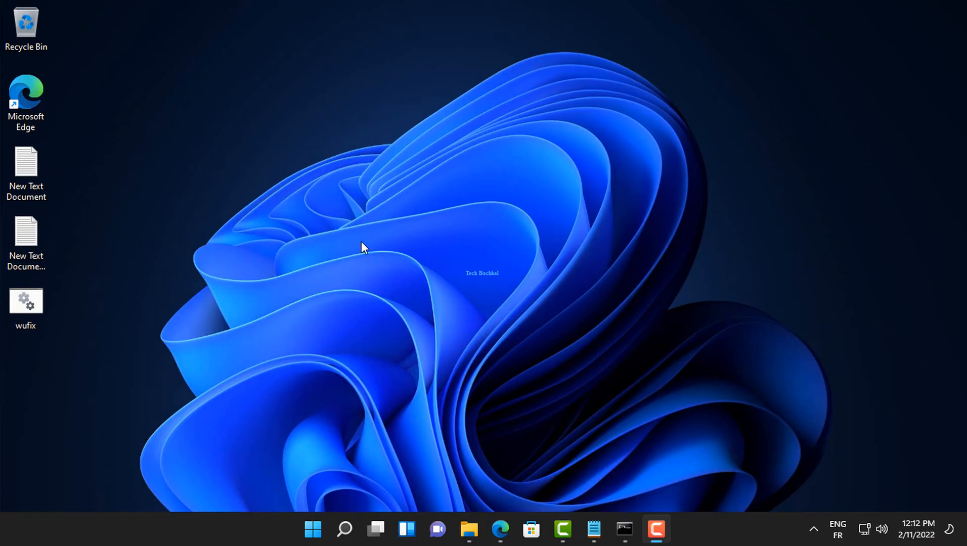
- Open New Text Document on the desktop and highlight part of the Windows 11 download link on its last line
double_click(25, 168)
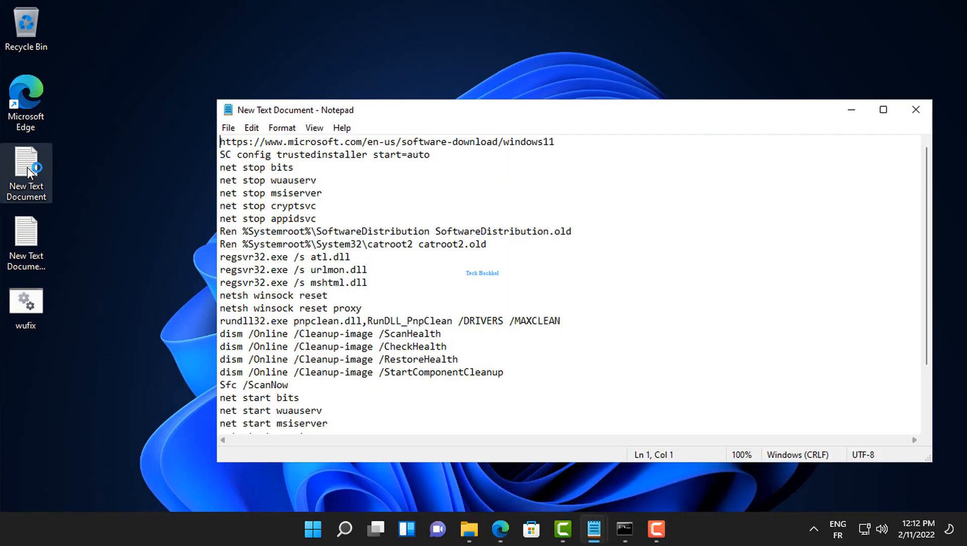
scroll(337, 295, down, 2)
drag(560, 424, 489, 439)
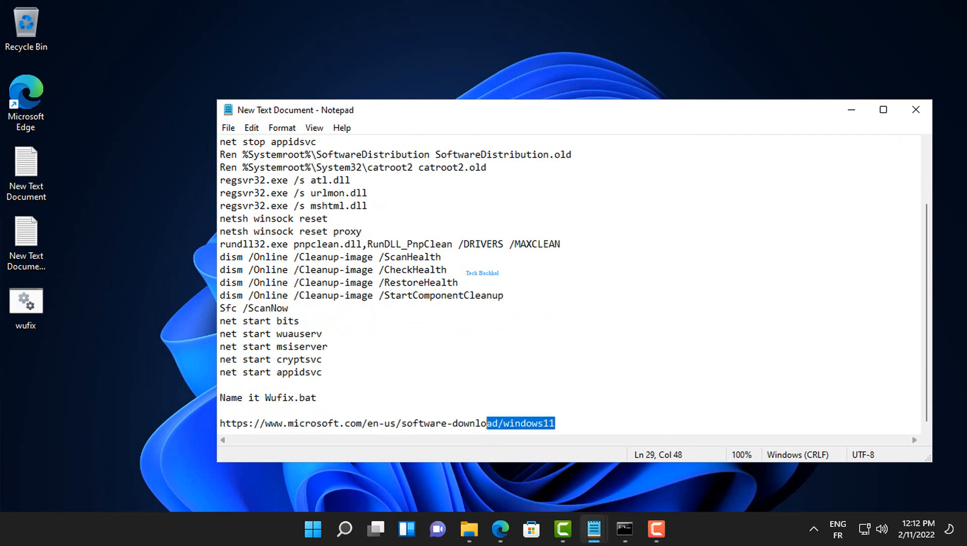
- Switch to Microsoft Edge and download the media creation tool from the section on creating Windows 11 installation media
click(499, 529)
scroll(259, 277, down, 2)
drag(71, 250, 370, 279)
click(209, 373)
click(209, 374)
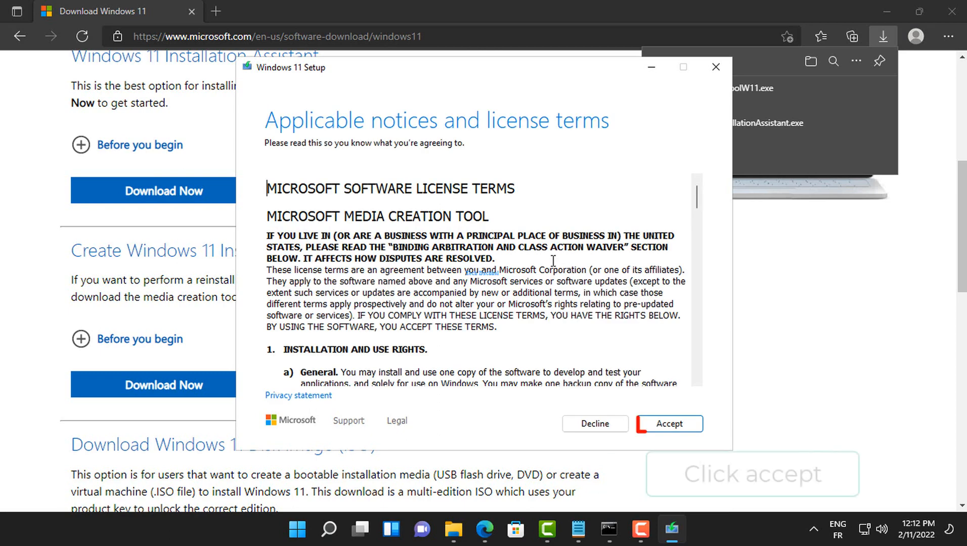
- Accept the media creation tool's license terms and continue with the recommended language and edition
click(672, 363)
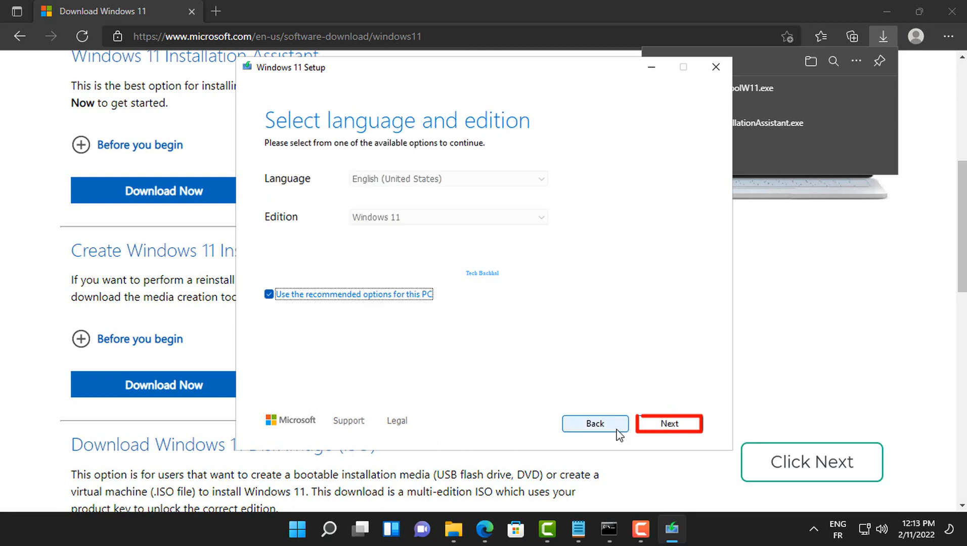
click(668, 424)
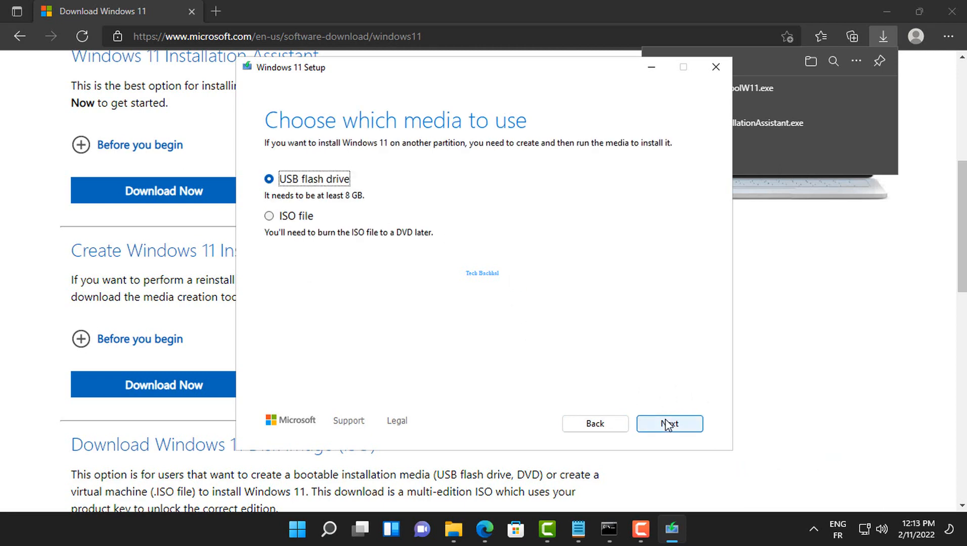
click(667, 425)
click(607, 428)
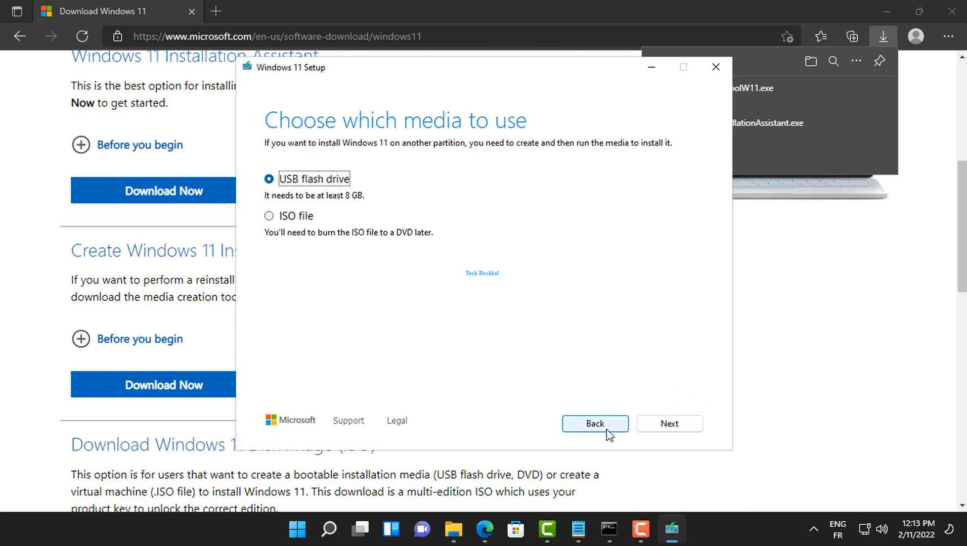
- Choose ISO file as the media to use, and save it to the Desktop with the file name Windows
click(286, 214)
click(669, 422)
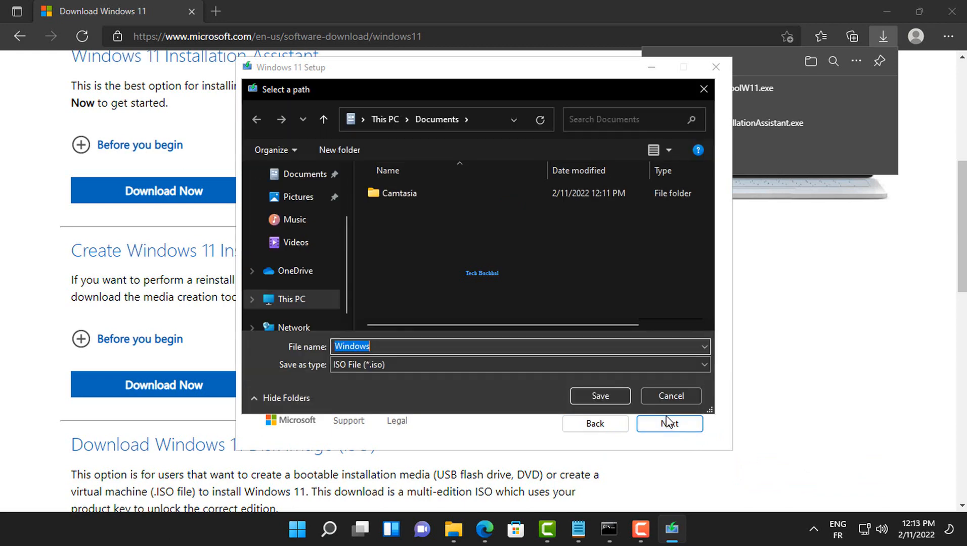
scroll(293, 213, up, 2)
click(293, 203)
click(607, 396)
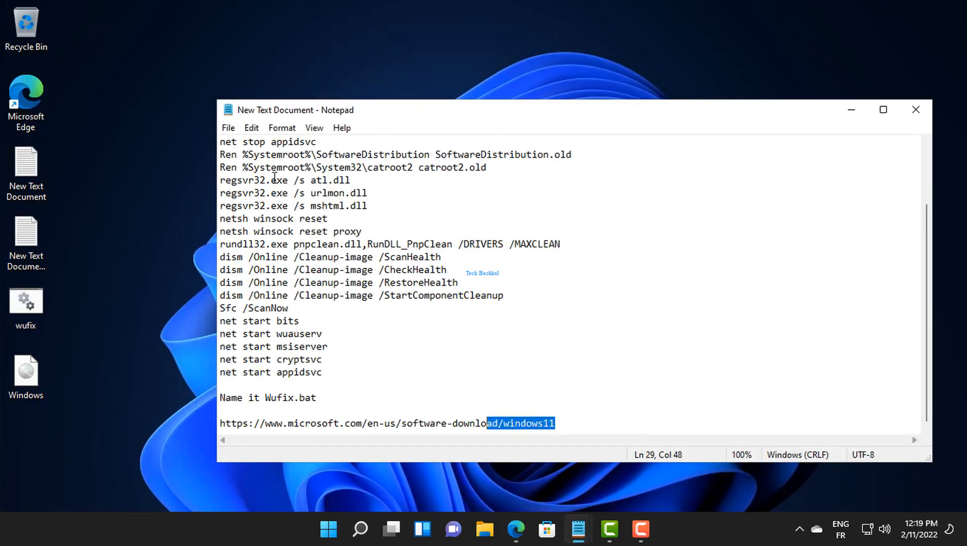
- Run setup from the Windows ISO file on the desktop and continue past the Install Windows 11 page, then minimize the drive's window
click(26, 386)
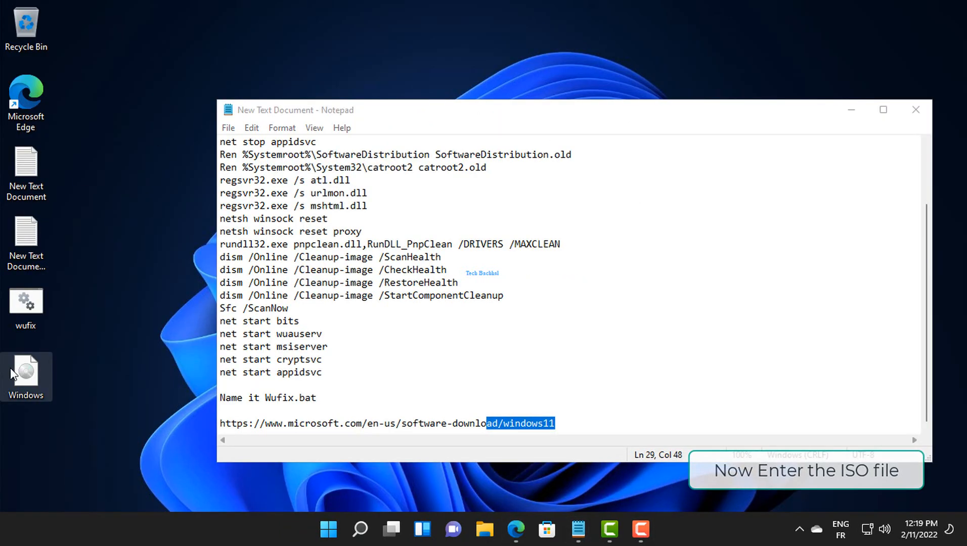
double_click(40, 372)
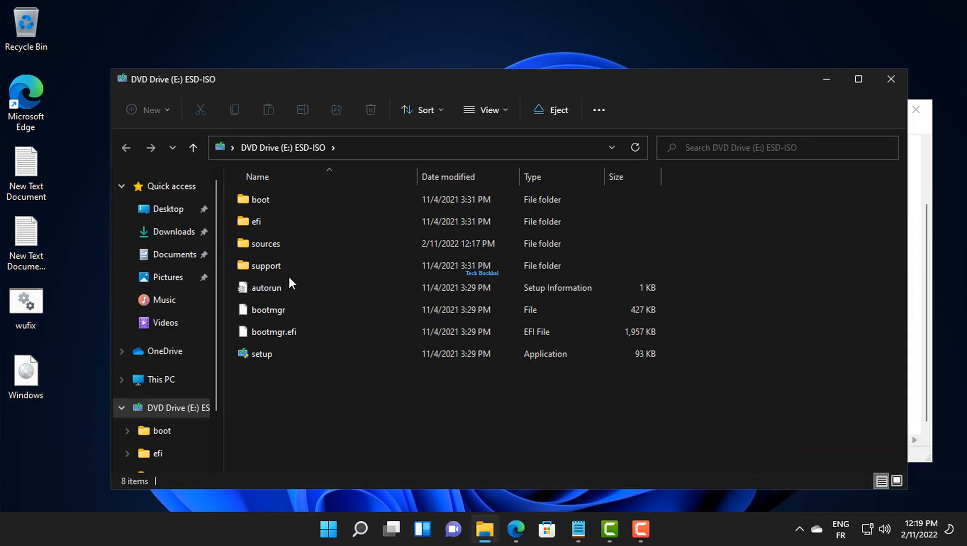
click(277, 356)
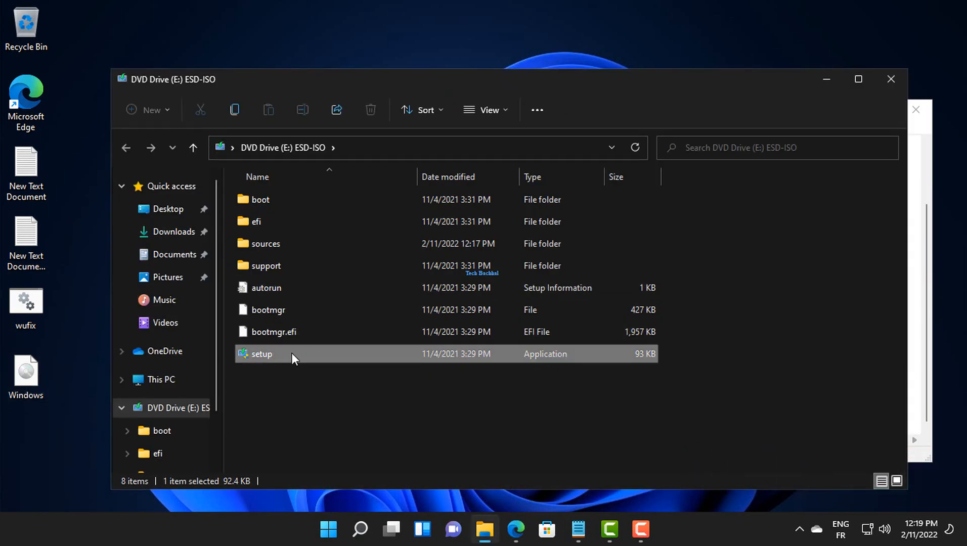
double_click(265, 357)
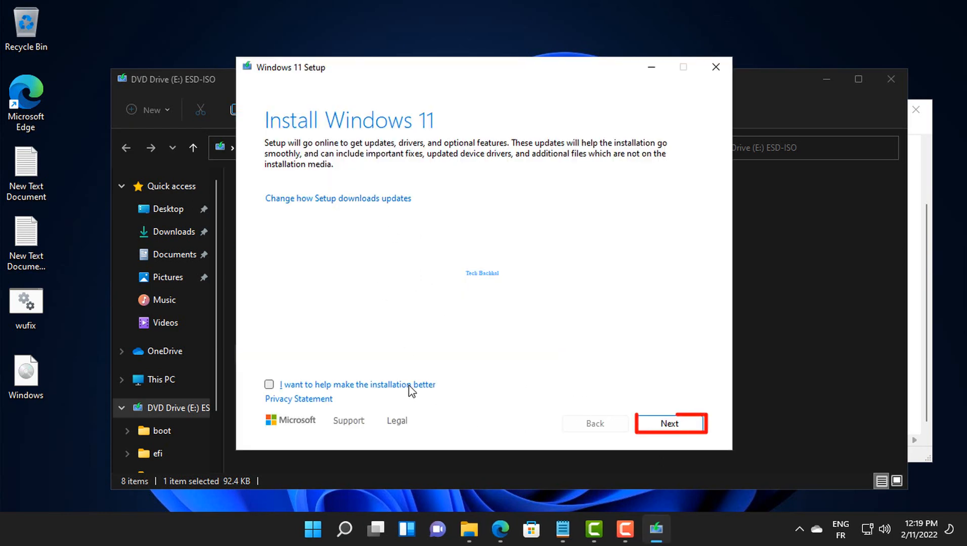
click(675, 429)
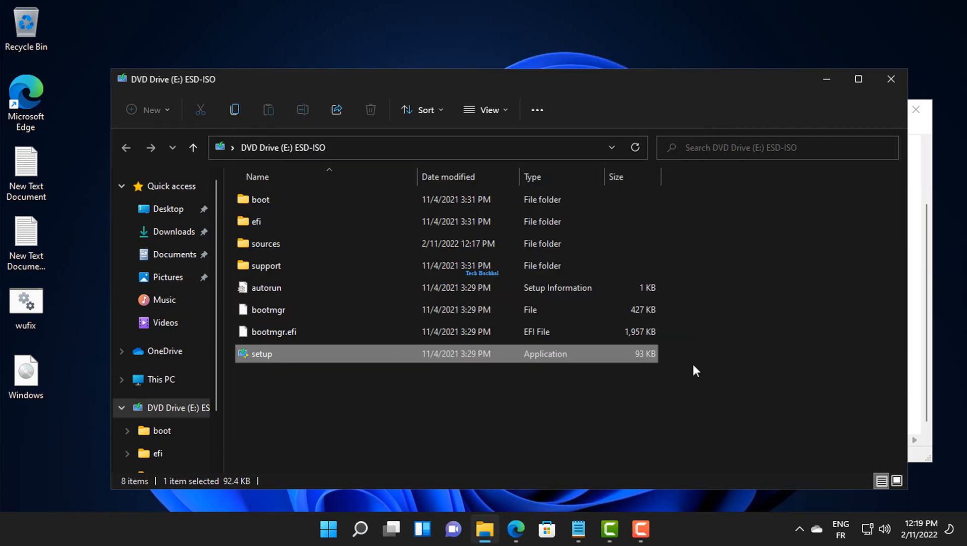
click(825, 84)
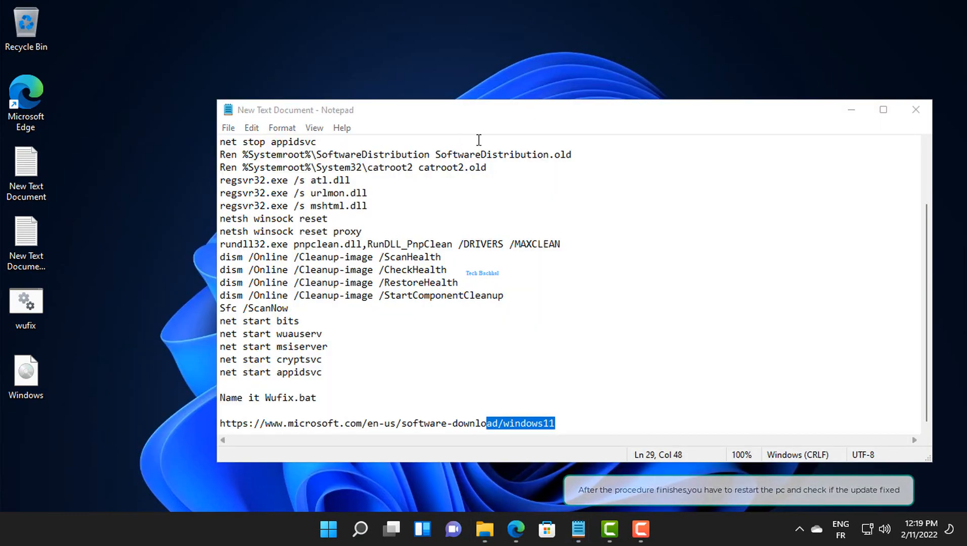